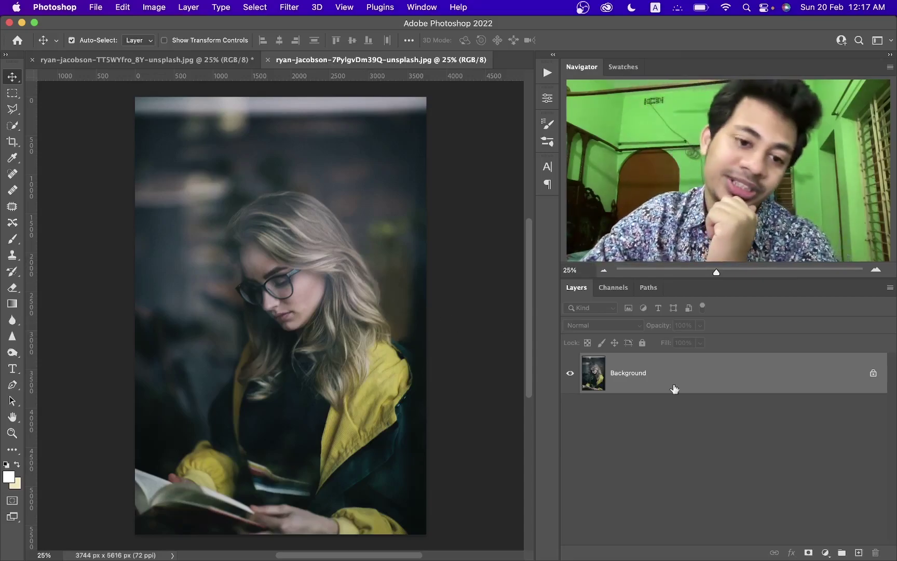
Step: Scroll the canvas down and back up to look over the reading-woman portrait
scroll(380, 255, down, 2)
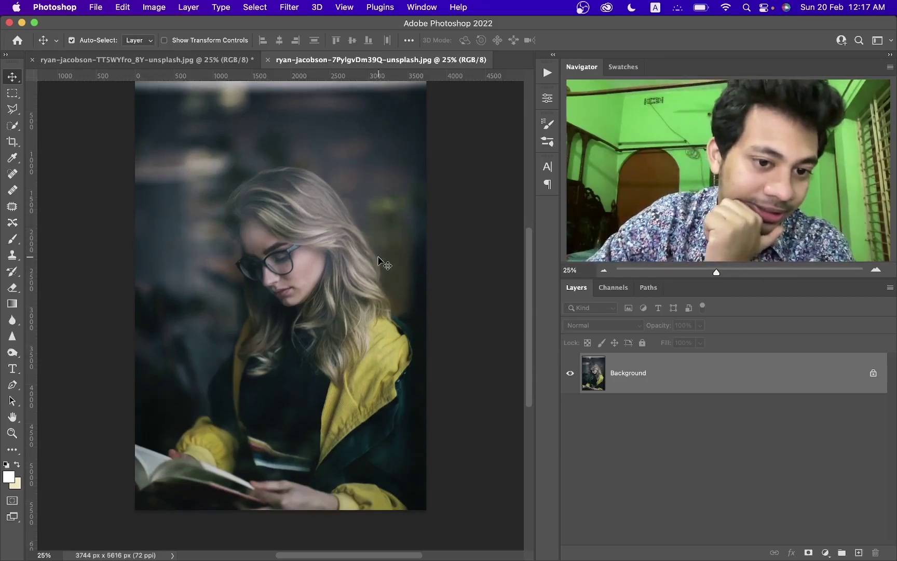
scroll(380, 262, up, 2)
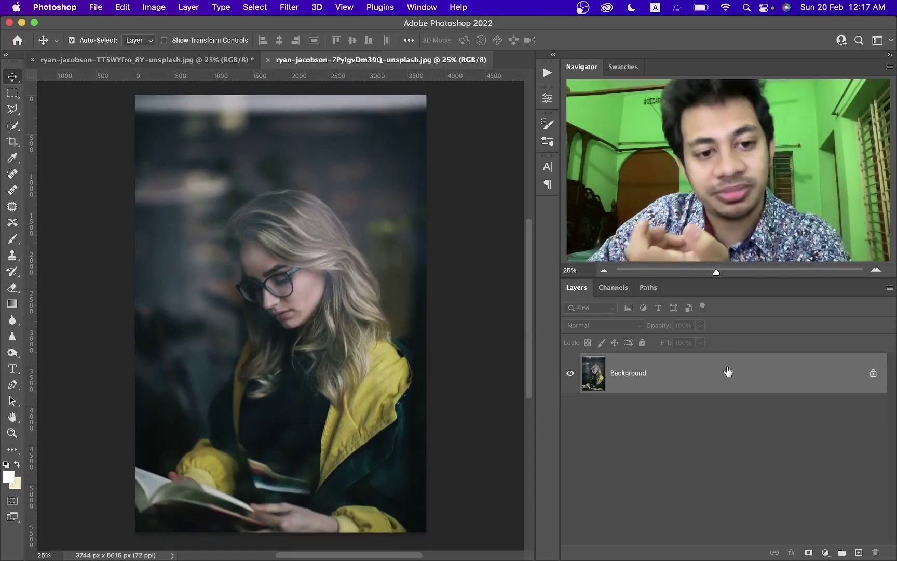
Step: Add a Brightness/Contrast adjustment layer with Brightness 22 and Contrast 19
click(825, 552)
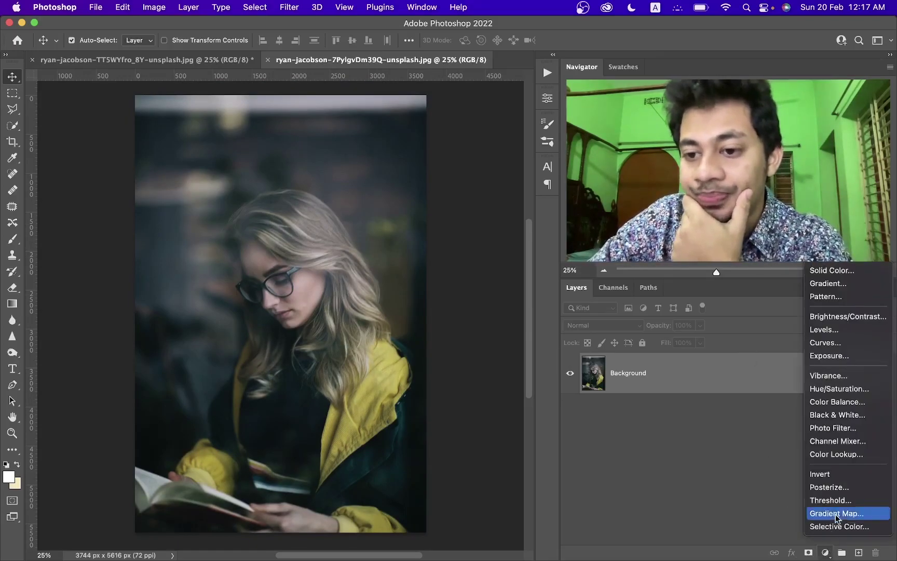
click(842, 318)
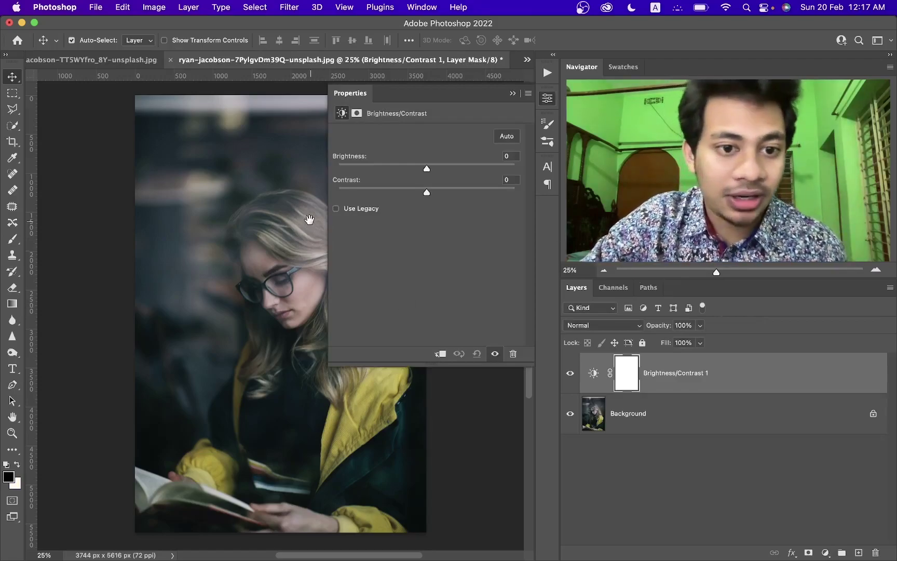
drag(307, 217, 240, 234)
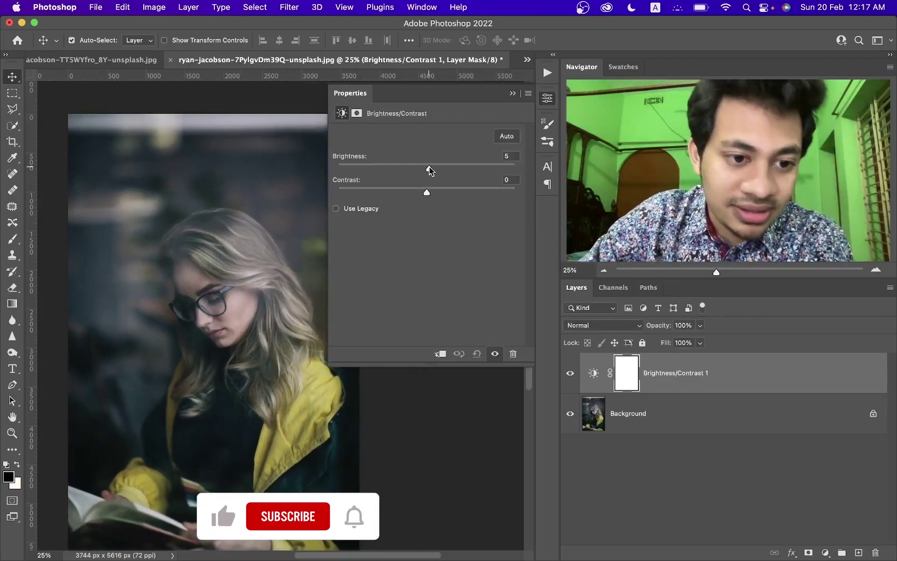
drag(428, 166, 440, 167)
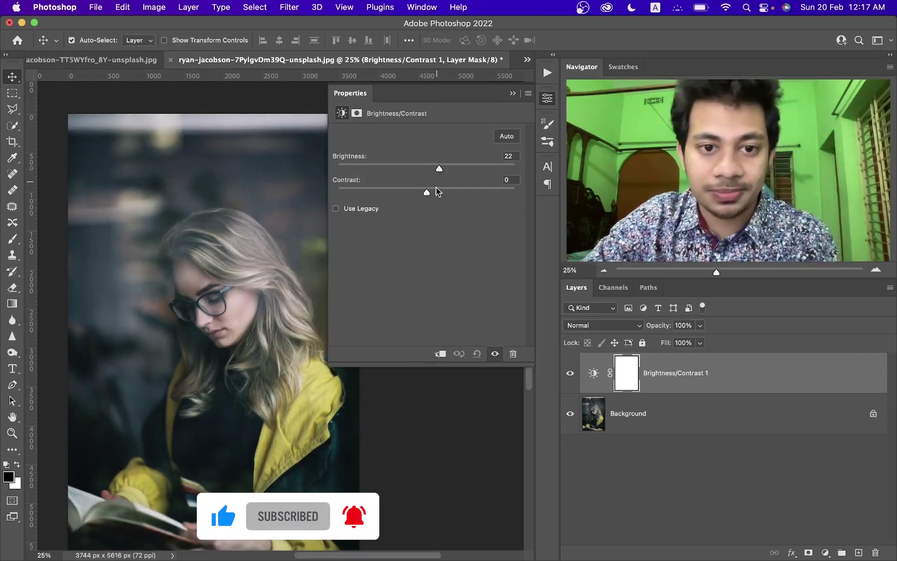
mouse_move(428, 194)
mouse_down()
mouse_move(486, 194)
mouse_move(444, 196)
mouse_up()
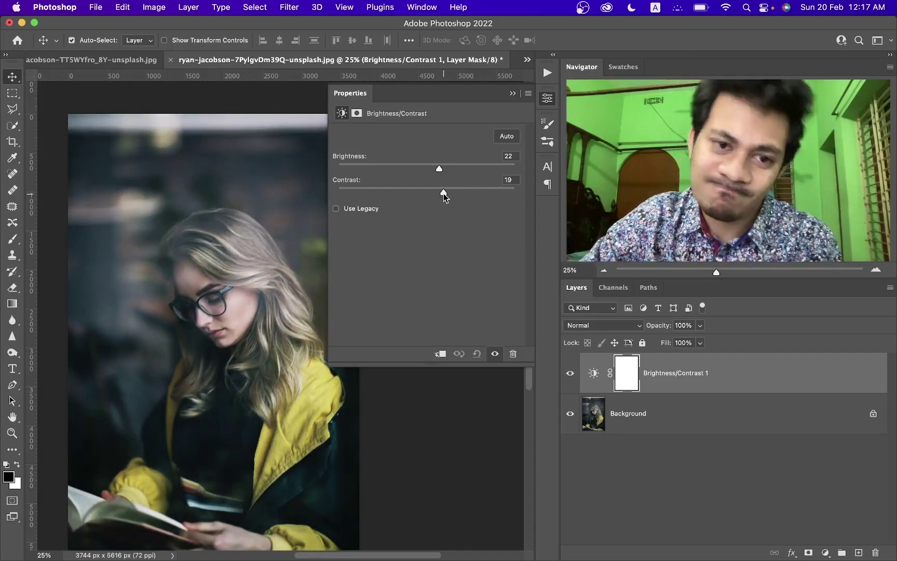
click(547, 97)
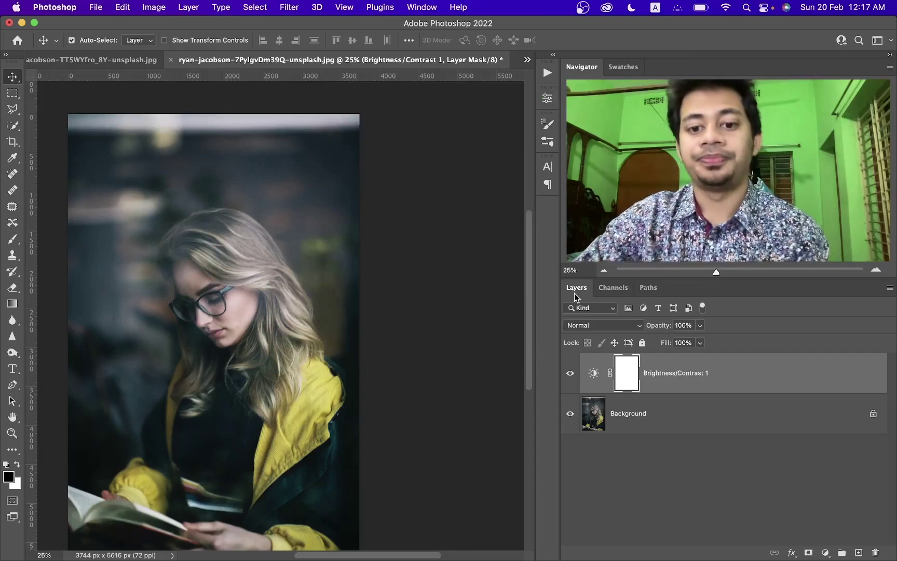
Step: Toggle the Brightness/Contrast layer off and on to compare the brightened portrait
click(570, 377)
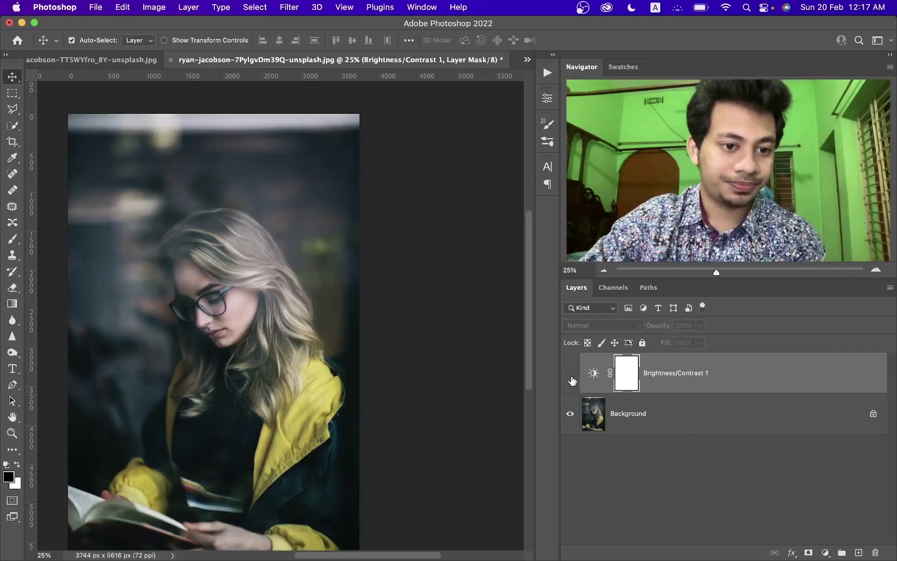
click(570, 376)
key(super+minus)
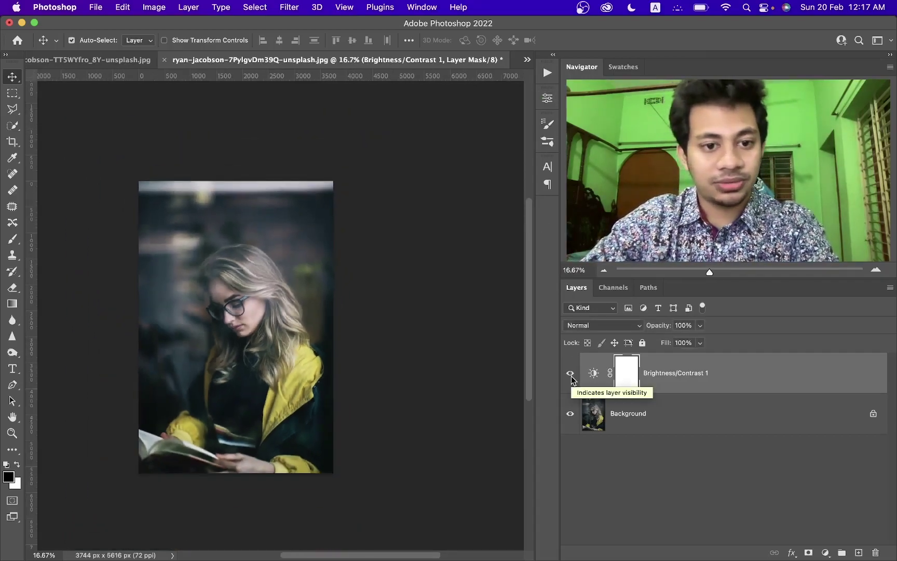
key(super+plus)
click(570, 376)
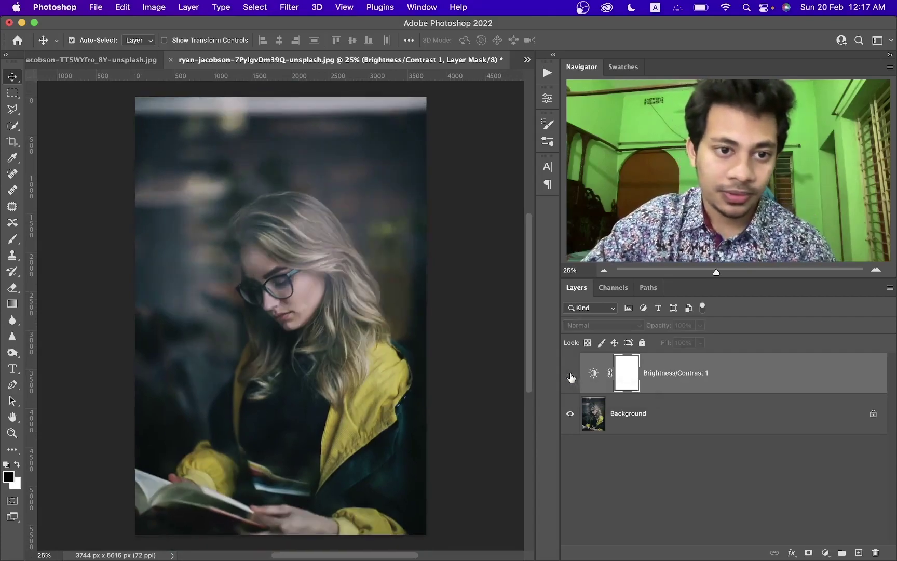
click(570, 376)
click(570, 376)
click(571, 376)
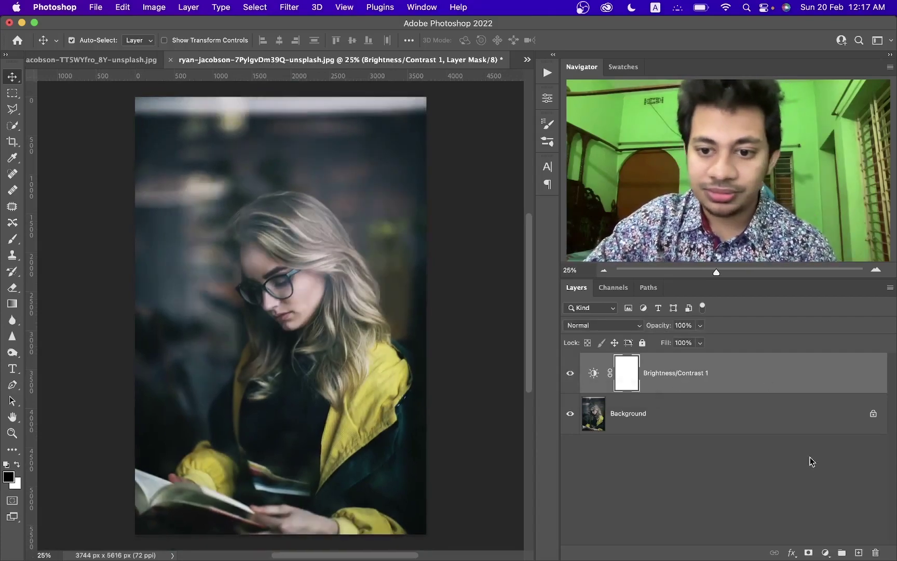
Step: Add a Curves adjustment layer that lowers input 181 to output 166
click(826, 553)
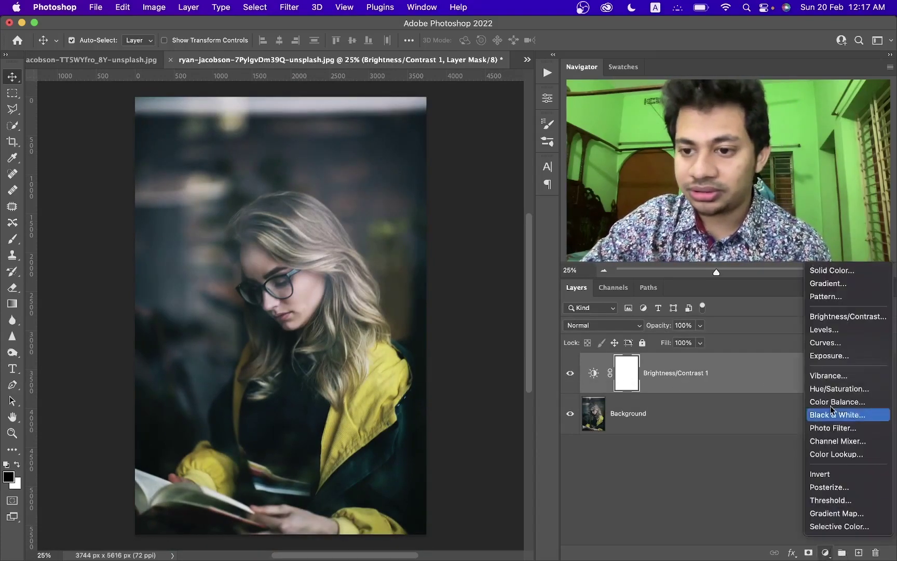
click(826, 345)
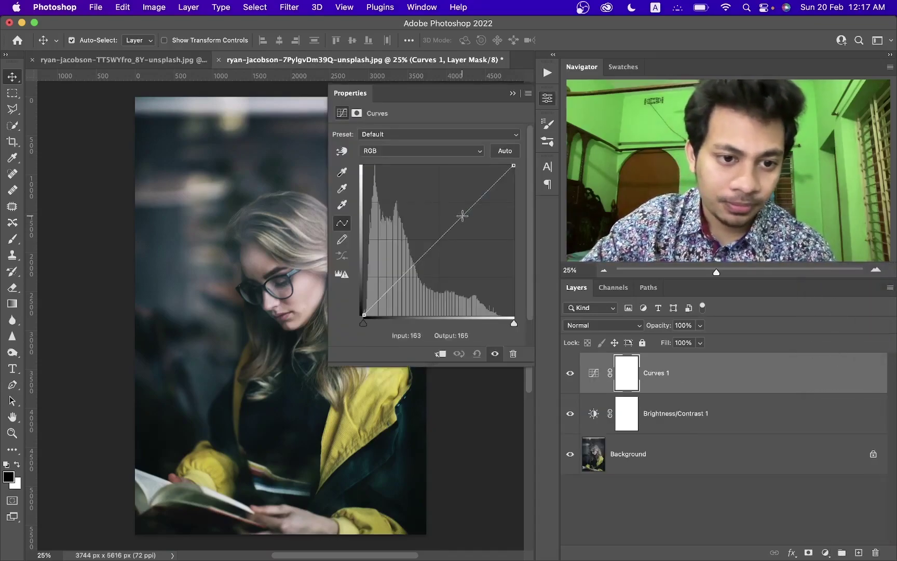
drag(462, 215, 470, 217)
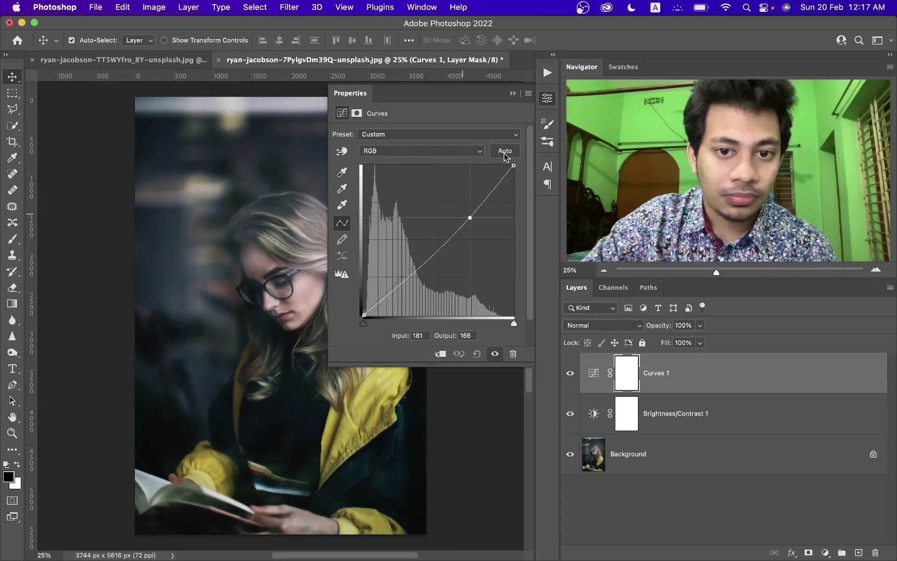
click(543, 102)
Step: Compare the portrait with and without the Curves and Brightness/Contrast adjustments
click(570, 373)
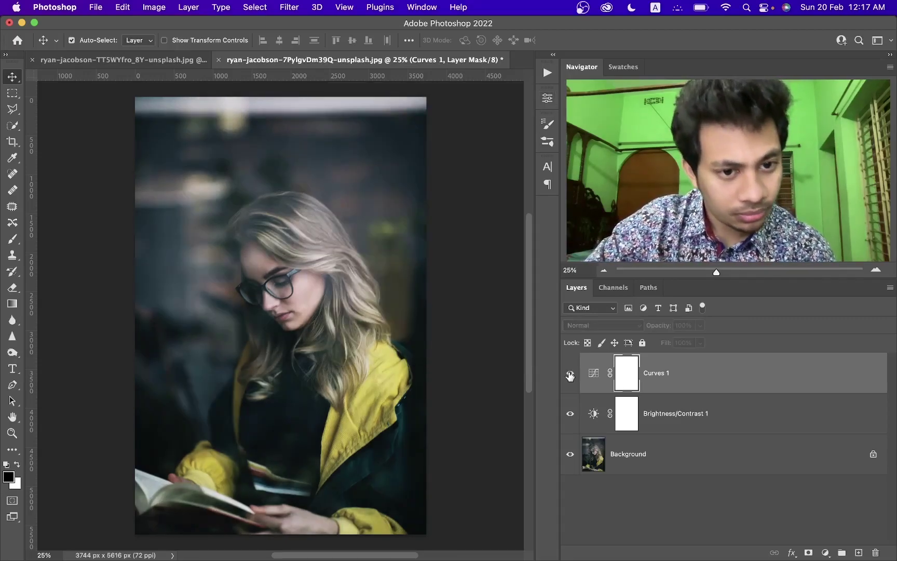
click(570, 373)
click(570, 373)
click(570, 373)
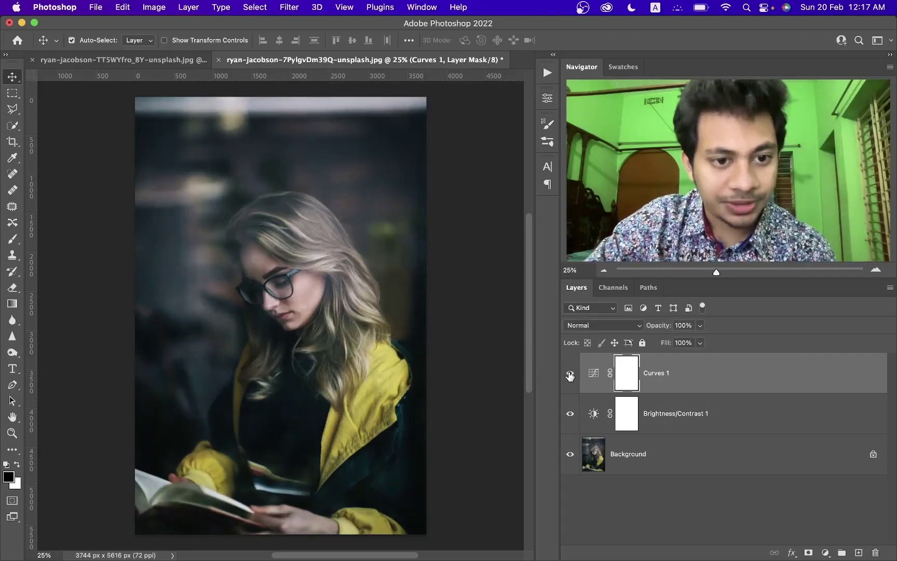
click(570, 413)
click(570, 413)
click(689, 368)
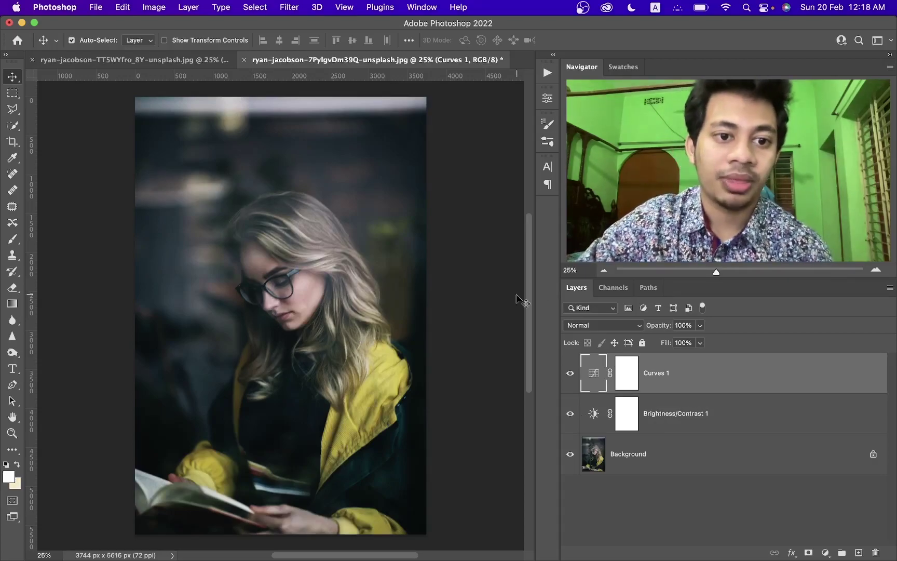
click(95, 8)
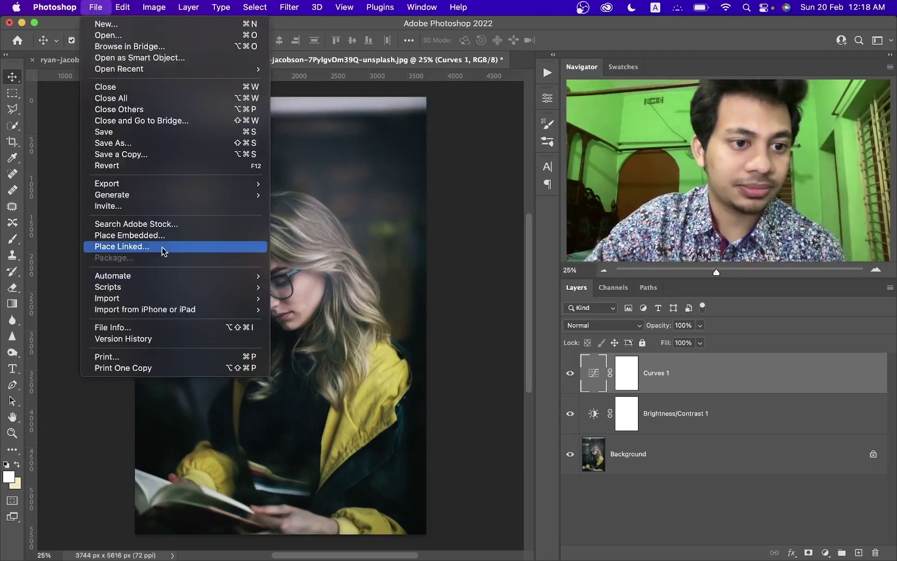
Step: Place the raindrop glass texture image and enlarge it to cover the whole canvas
click(127, 237)
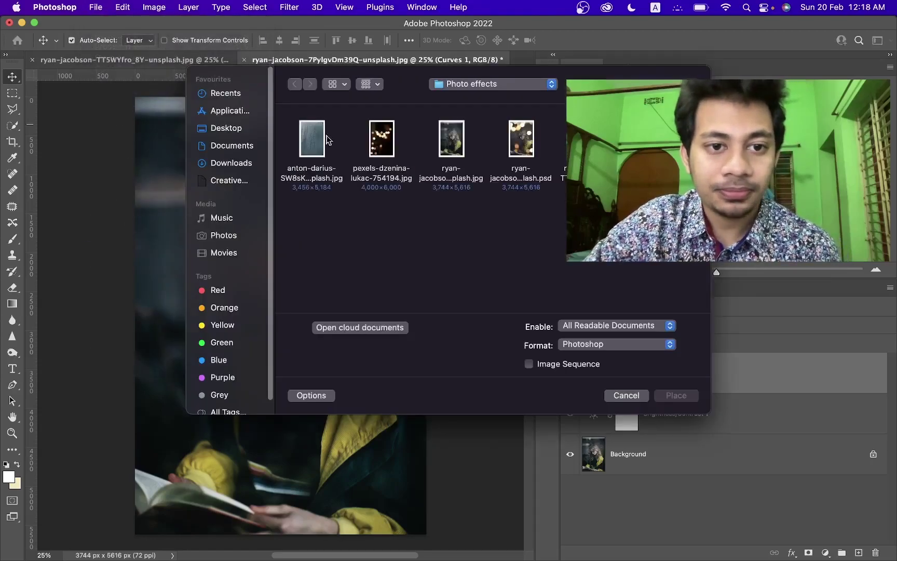
click(306, 139)
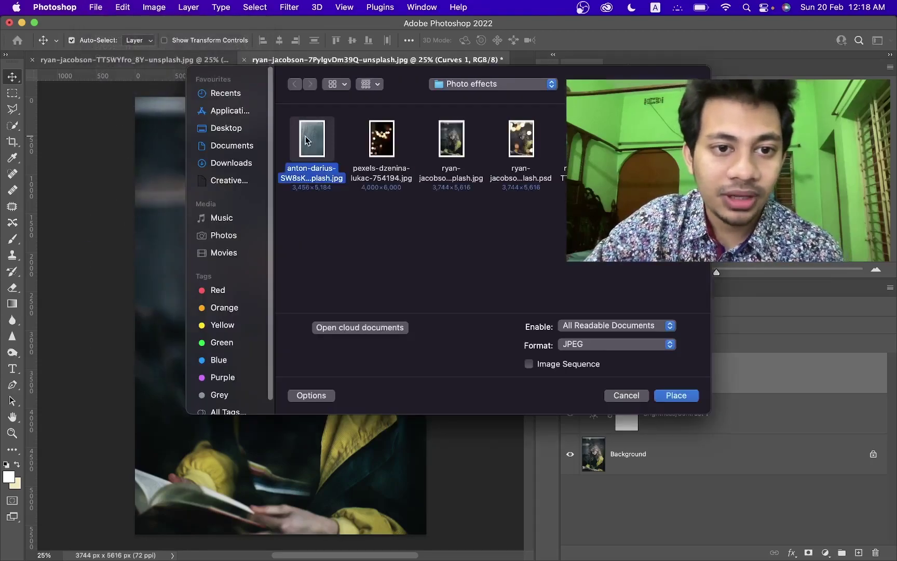
click(675, 396)
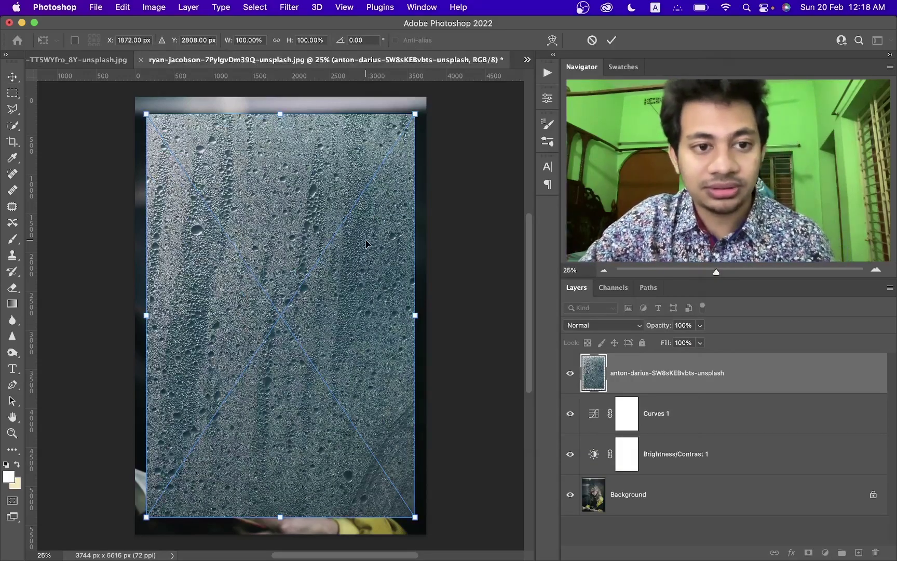
scroll(357, 243, right, 10)
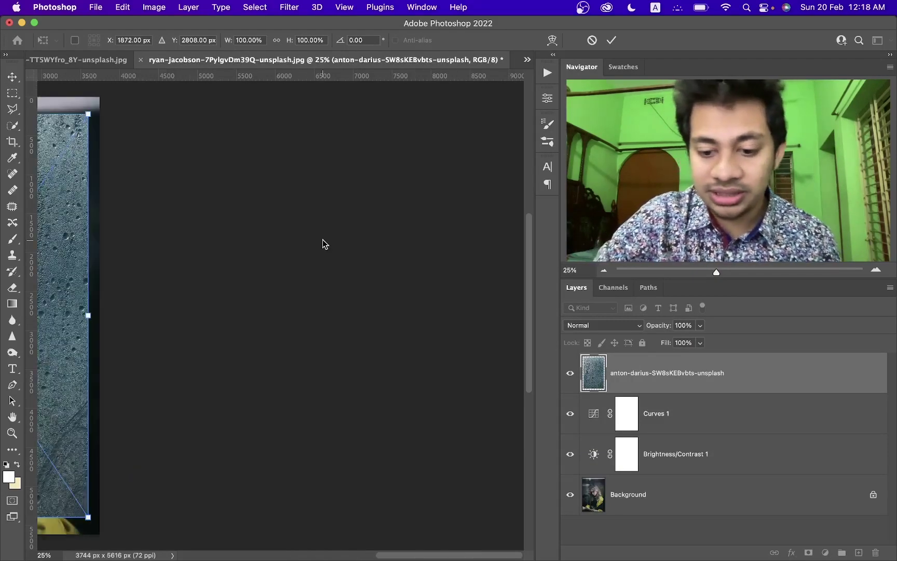
scroll(322, 240, left, 10)
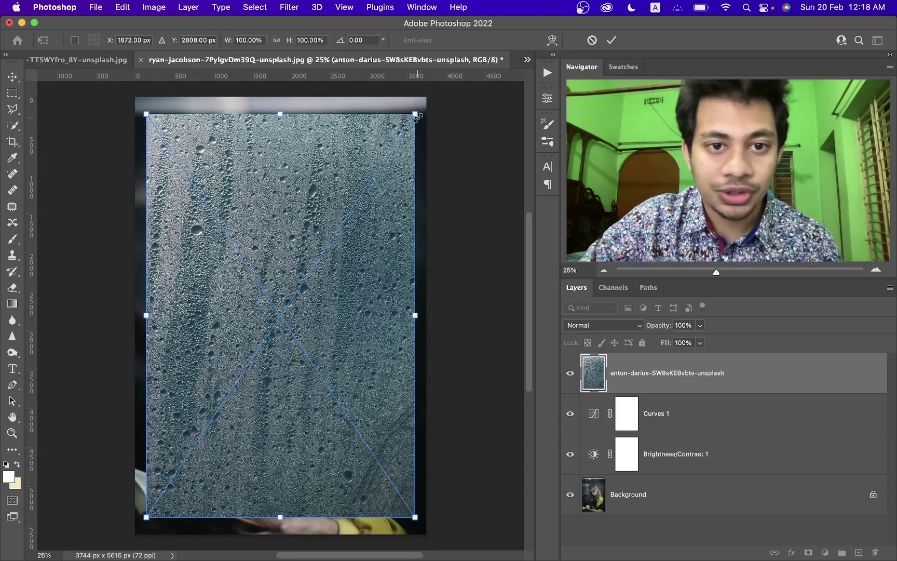
drag(416, 116, 433, 101)
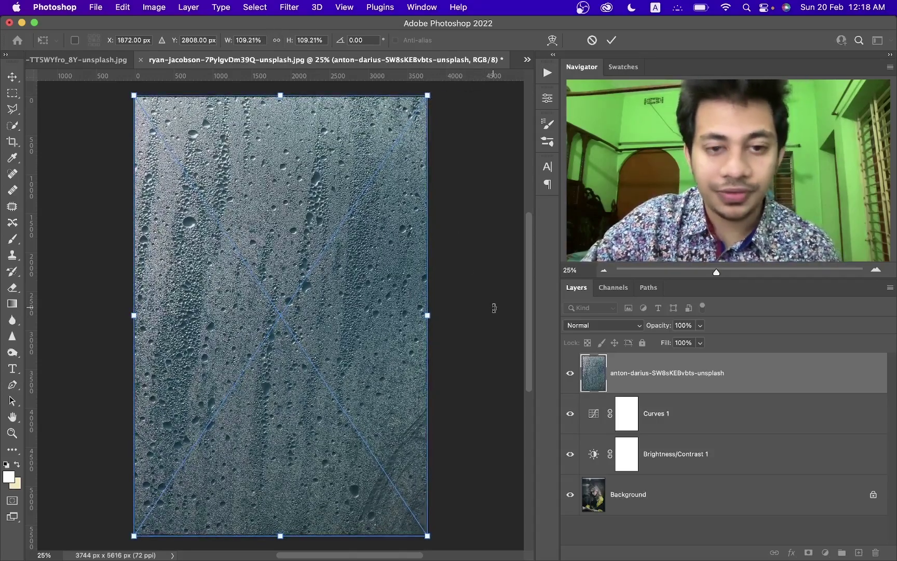
Step: Blend the texture layer in Soft Light at 70% opacity and compare it on and off
click(599, 326)
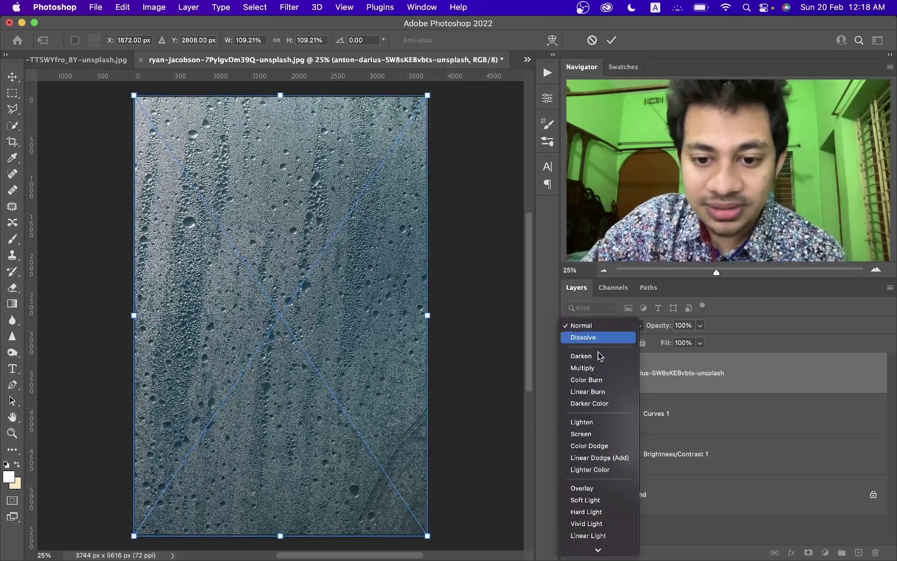
click(599, 499)
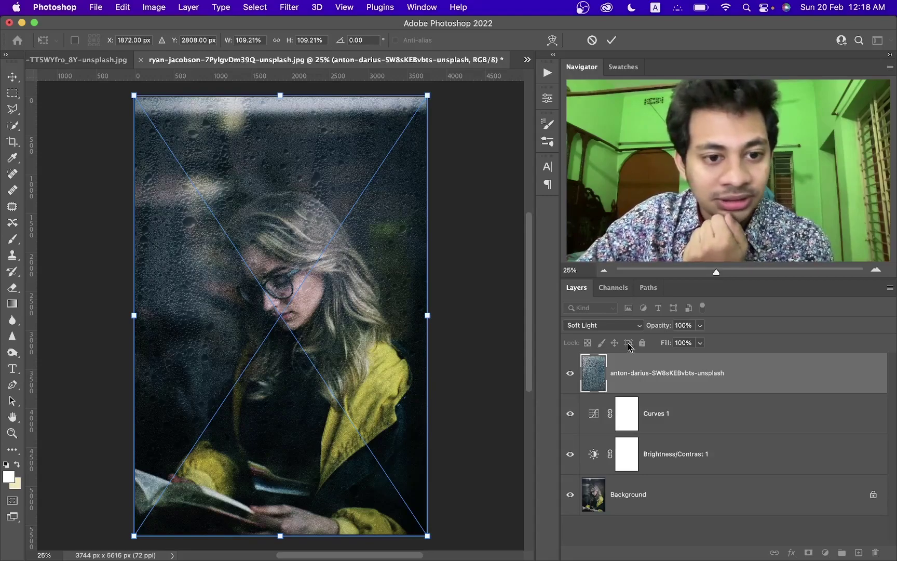
click(675, 325)
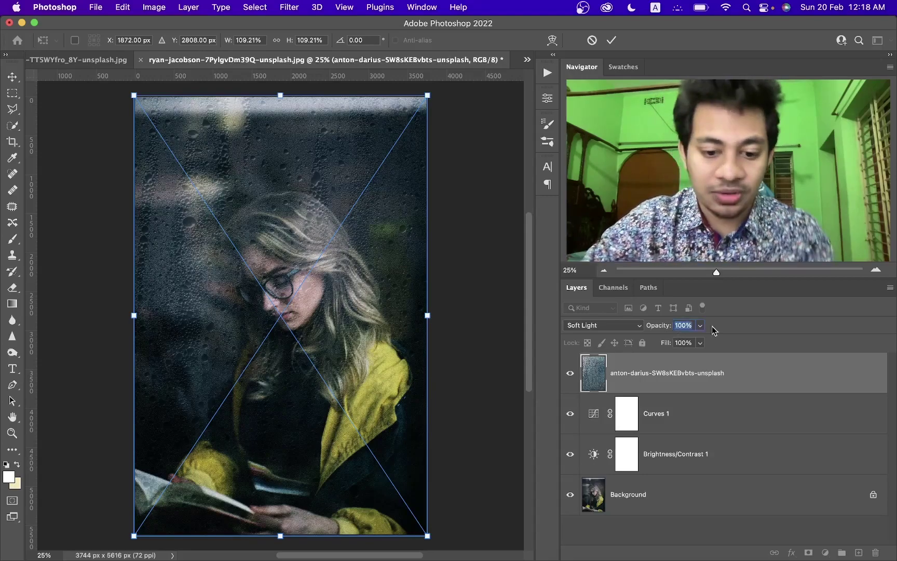
text(70)
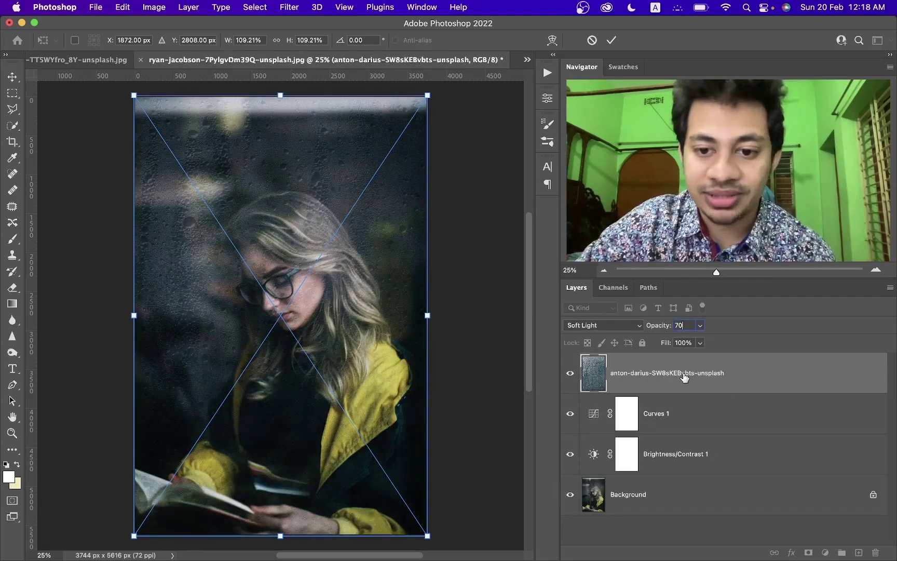
key(Return)
click(570, 373)
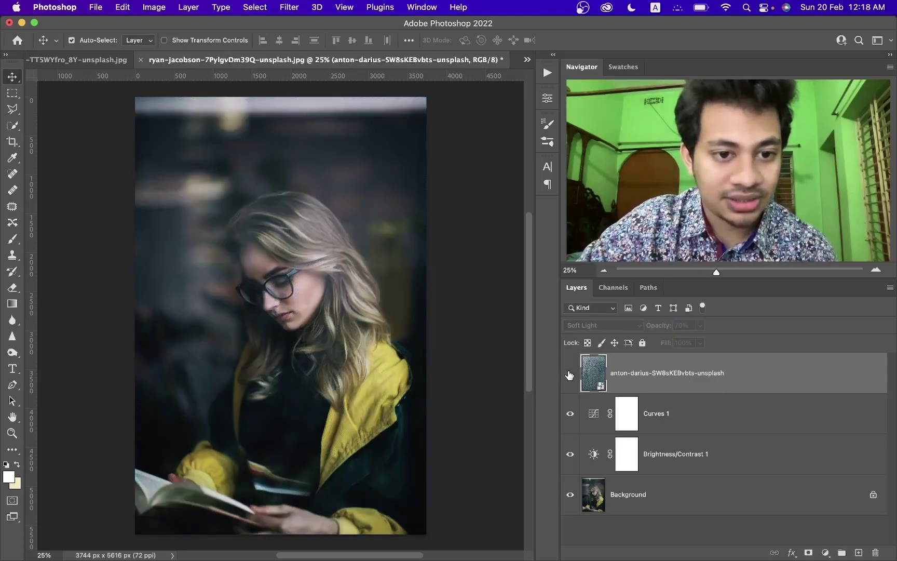
click(569, 374)
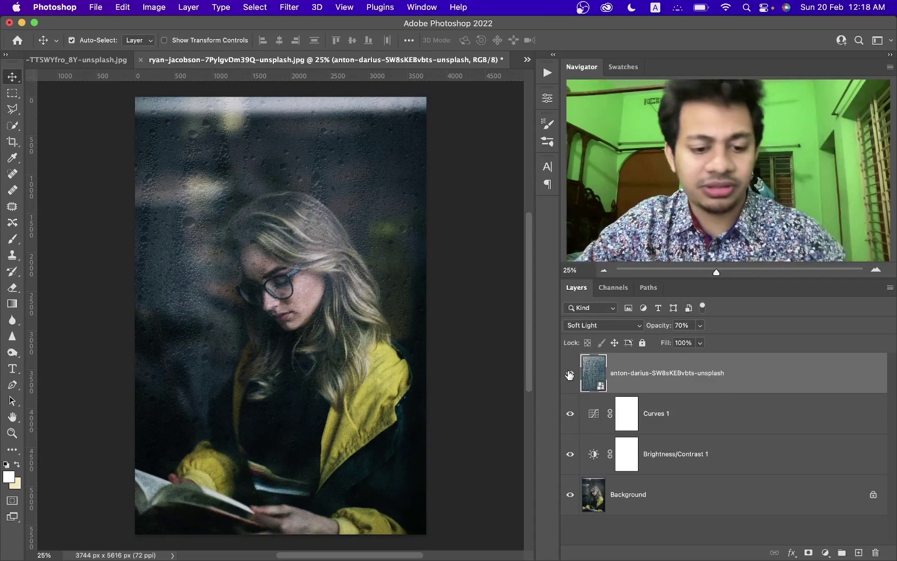
Step: Scale the rain-glass texture to about 115% and move it up-left over the portrait
key(super+t)
mouse_move(349, 252)
mouse_down()
mouse_move(360, 262)
mouse_move(364, 248)
mouse_move(360, 266)
mouse_up()
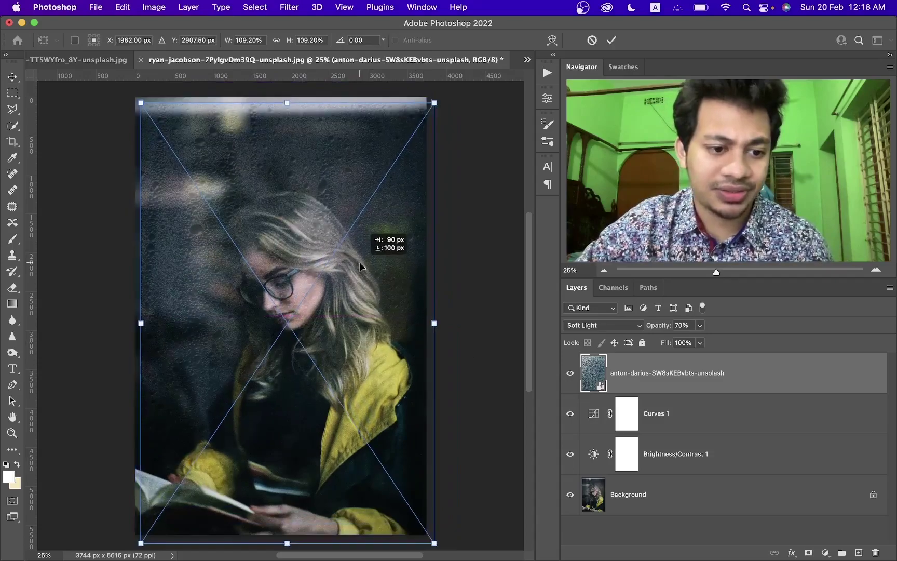
drag(434, 102, 442, 91)
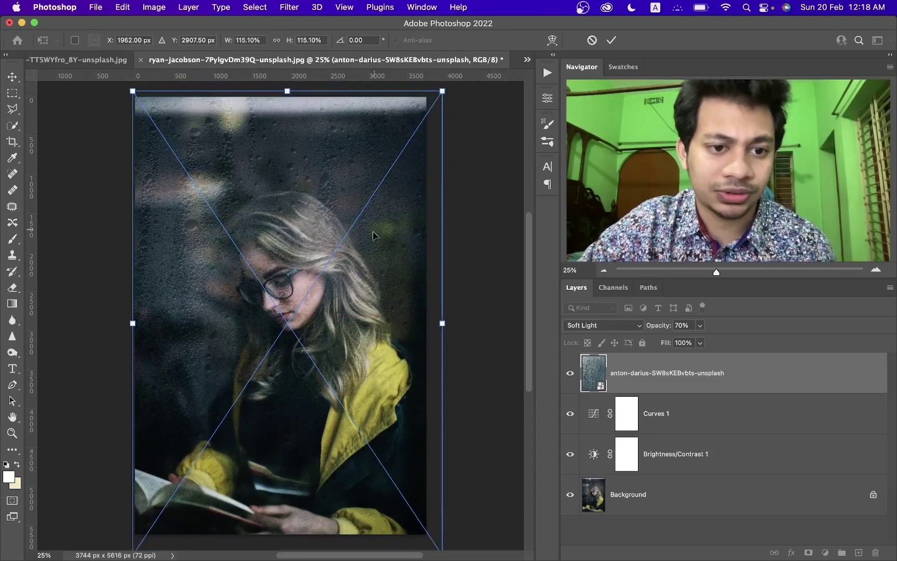
drag(373, 235, 364, 211)
key(Return)
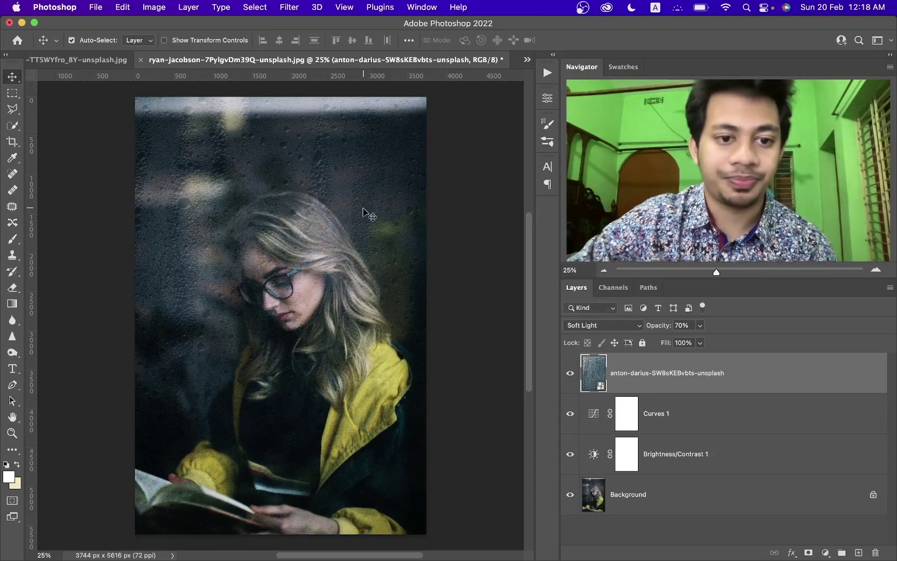
click(572, 382)
click(571, 379)
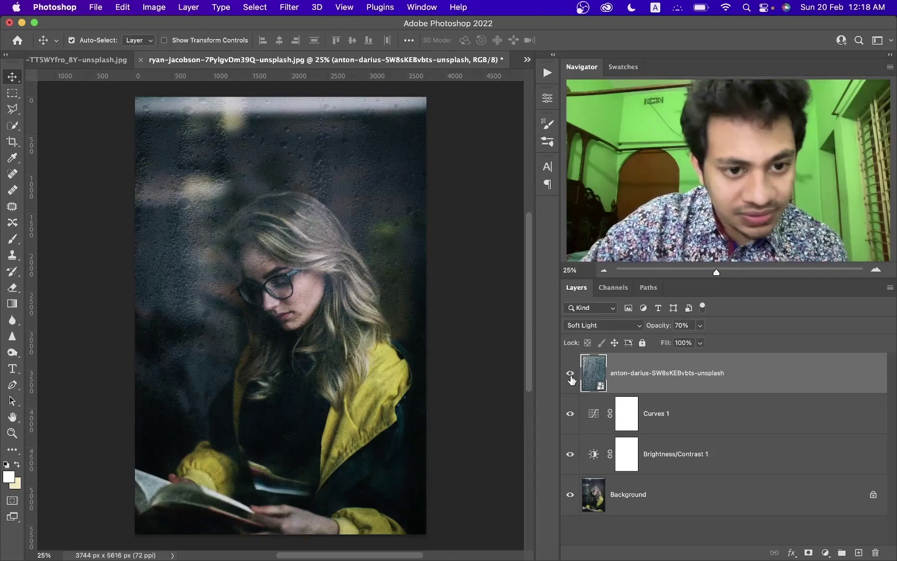
scroll(400, 287, down, 1)
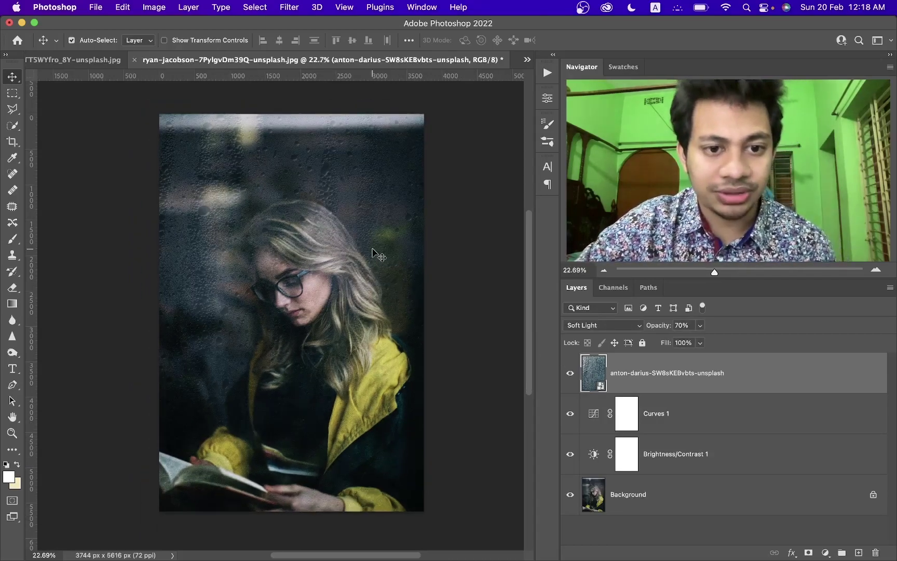
click(95, 7)
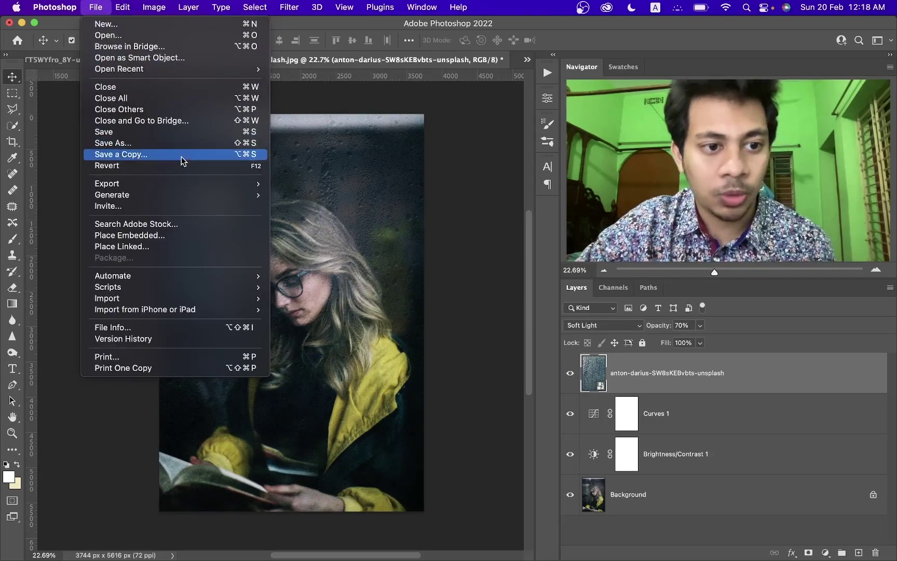
Step: Place the pexels-dzenina-lukac-754194 bokeh photo as a new layer blended in Screen
click(200, 238)
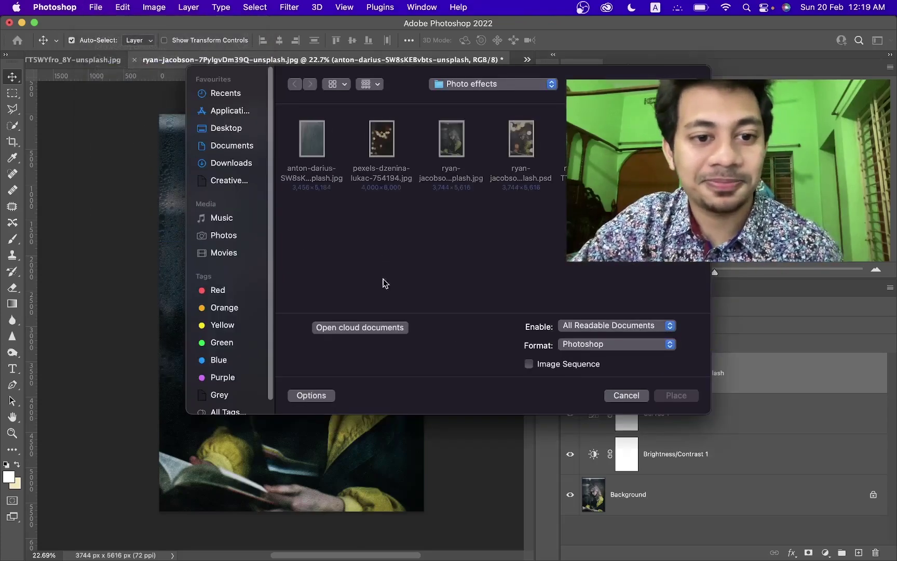
click(388, 144)
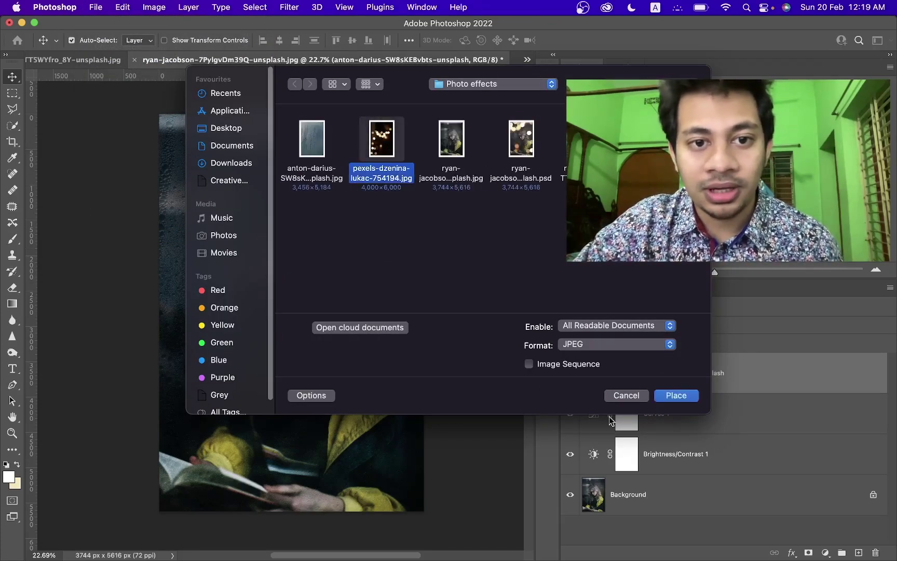
click(678, 396)
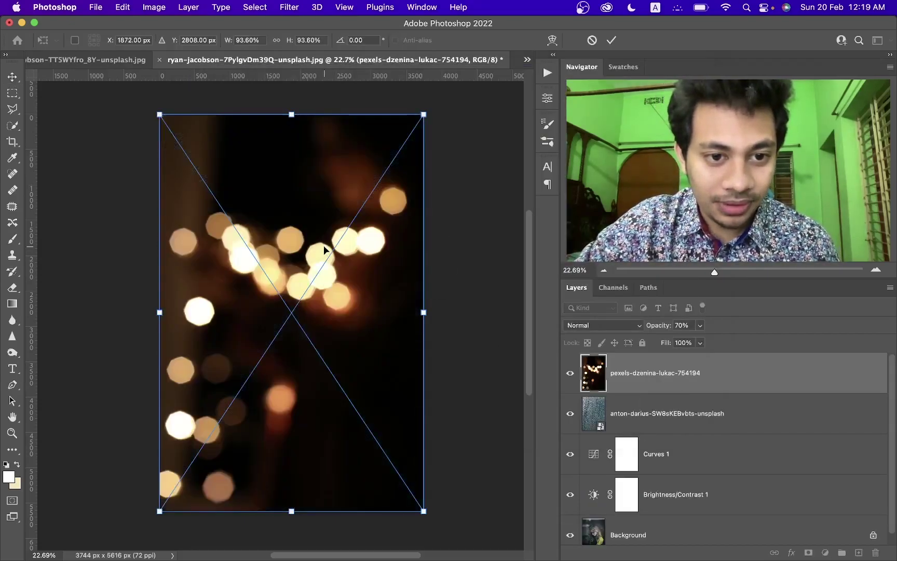
scroll(325, 252, down, 1)
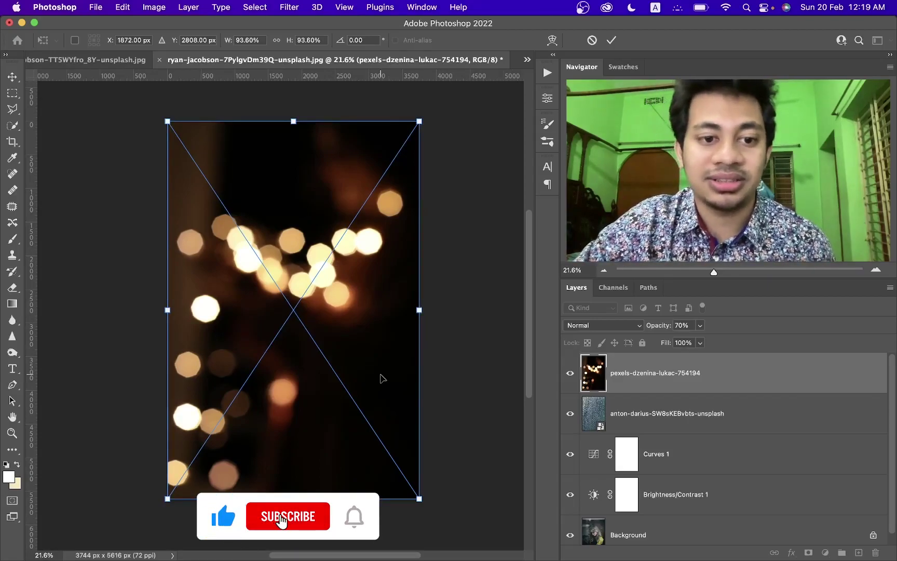
click(583, 326)
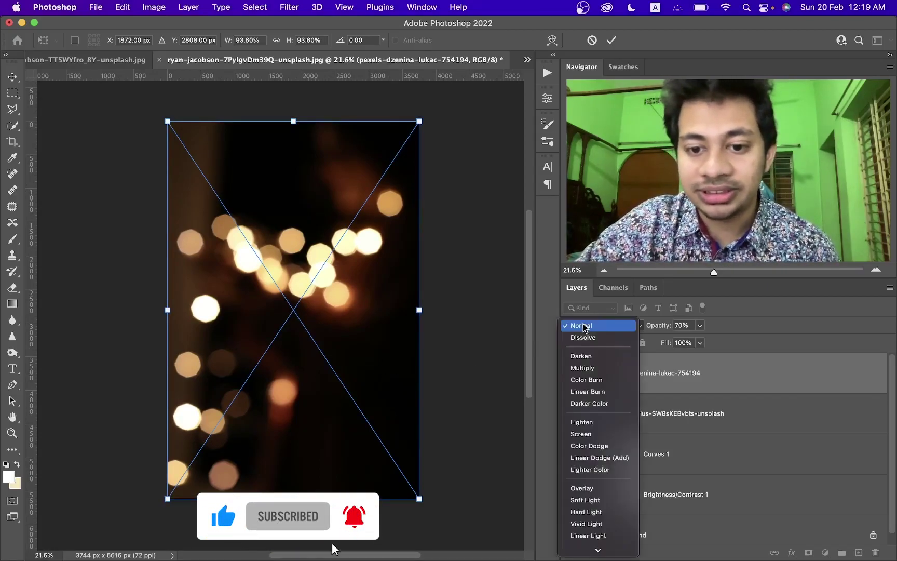
click(590, 434)
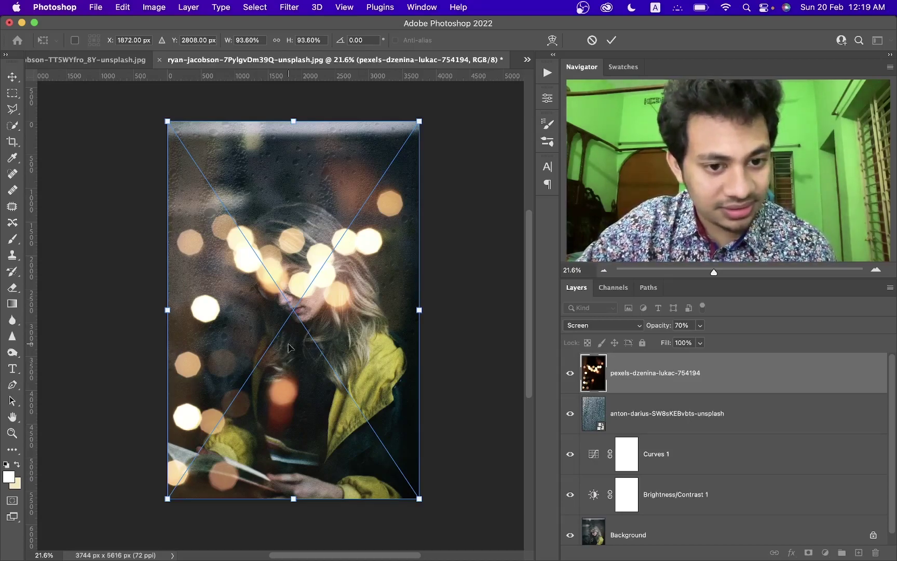
Step: Mirror the bokeh image horizontally instead of vertically
right_click(371, 387)
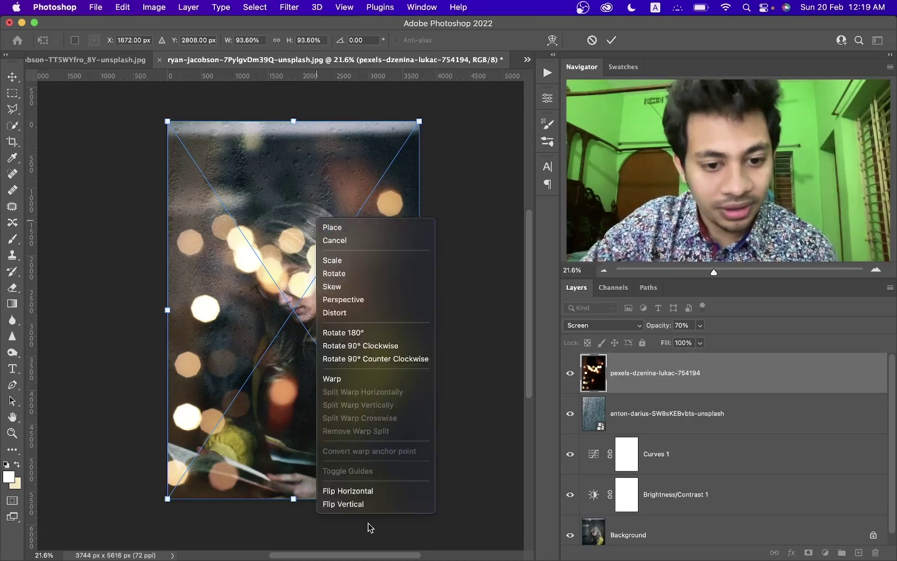
click(380, 503)
key(super+z)
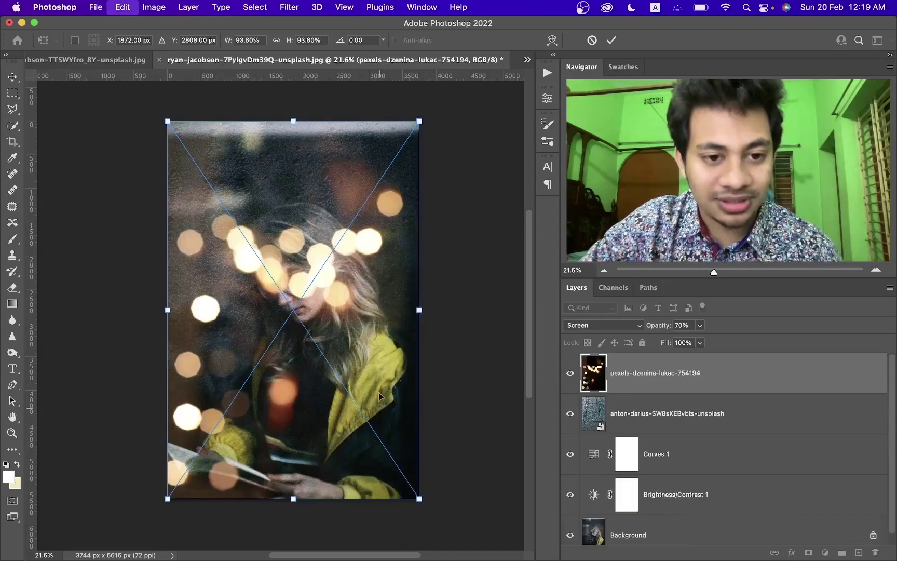
right_click(377, 502)
mouse_move(457, 556)
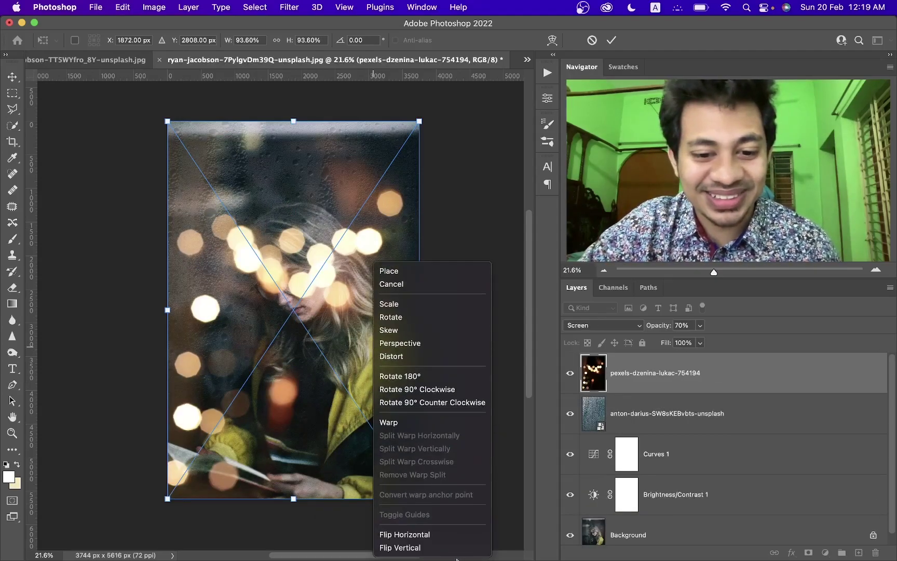
click(443, 535)
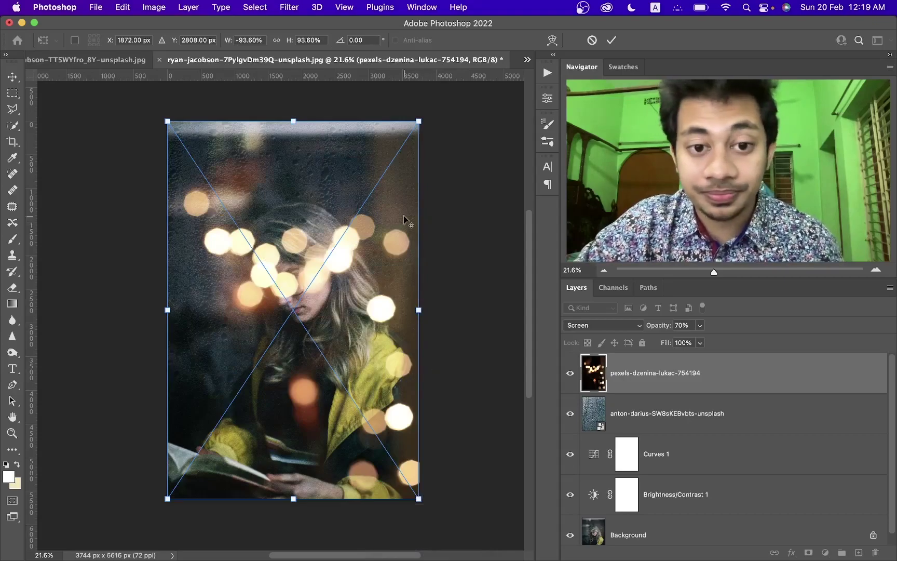
Step: Enlarge the bokeh image to about 166% and position it around the woman
scroll(405, 224, down, 1)
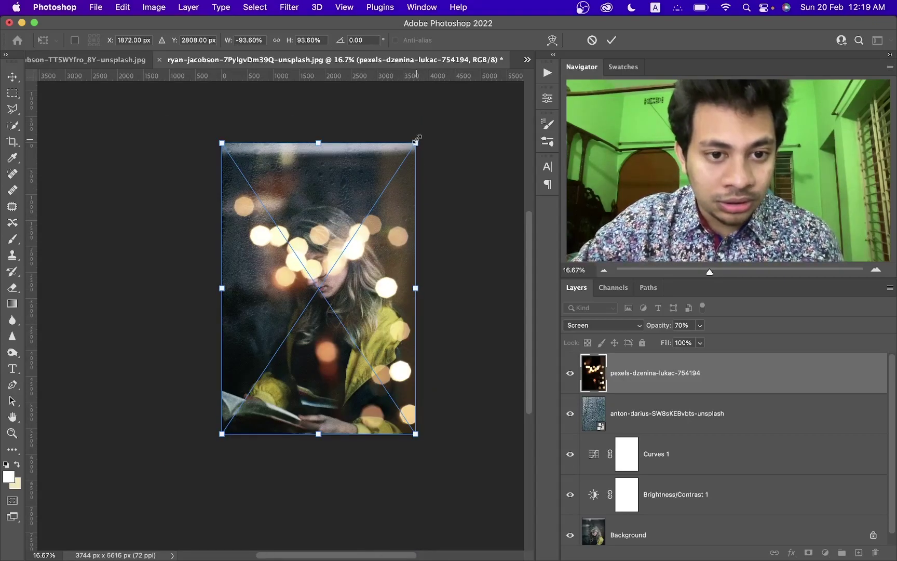
drag(417, 139, 451, 88)
drag(389, 257, 393, 198)
drag(452, 428, 474, 451)
drag(464, 359, 406, 361)
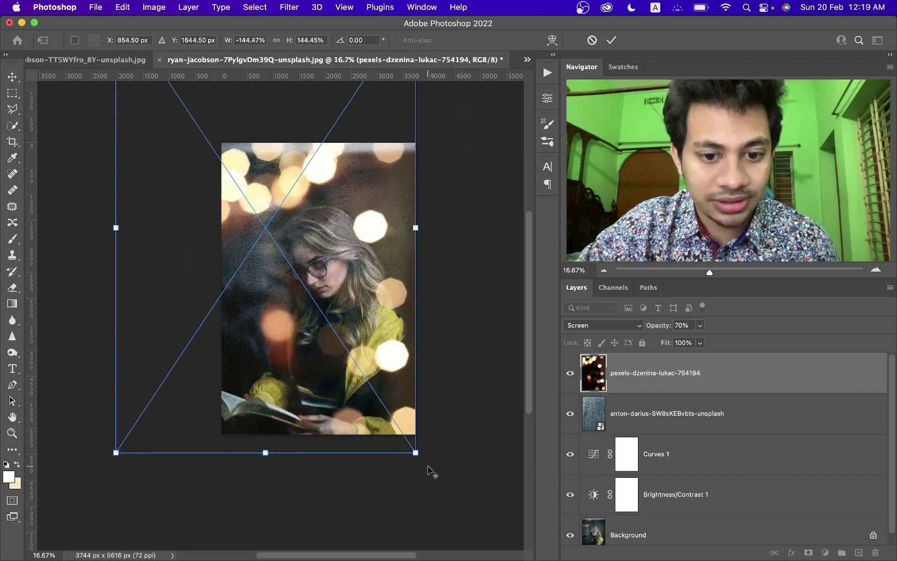
drag(417, 454, 430, 476)
mouse_move(407, 347)
mouse_down()
mouse_move(434, 336)
mouse_move(421, 312)
mouse_move(398, 343)
mouse_up()
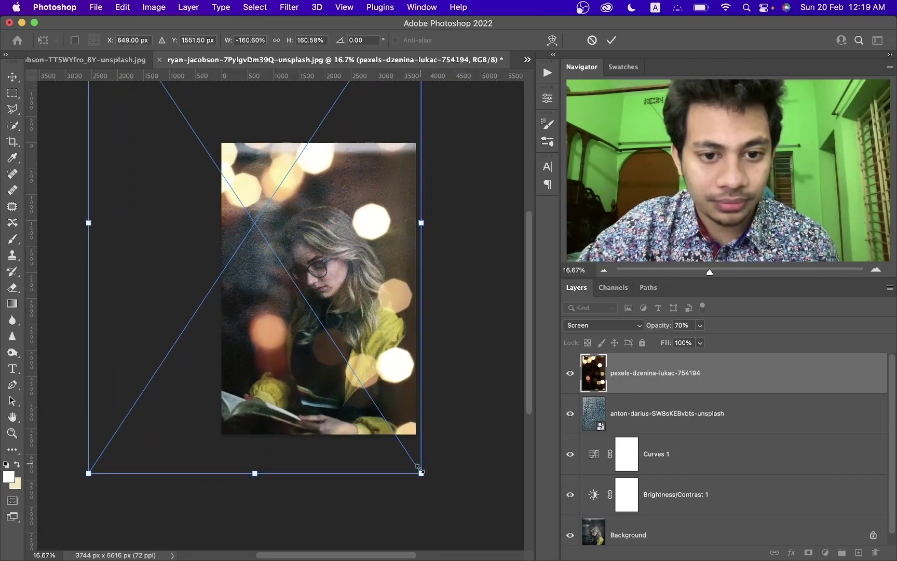
drag(421, 473, 428, 480)
mouse_move(412, 432)
mouse_down()
mouse_move(417, 411)
mouse_move(403, 377)
mouse_move(414, 438)
mouse_up()
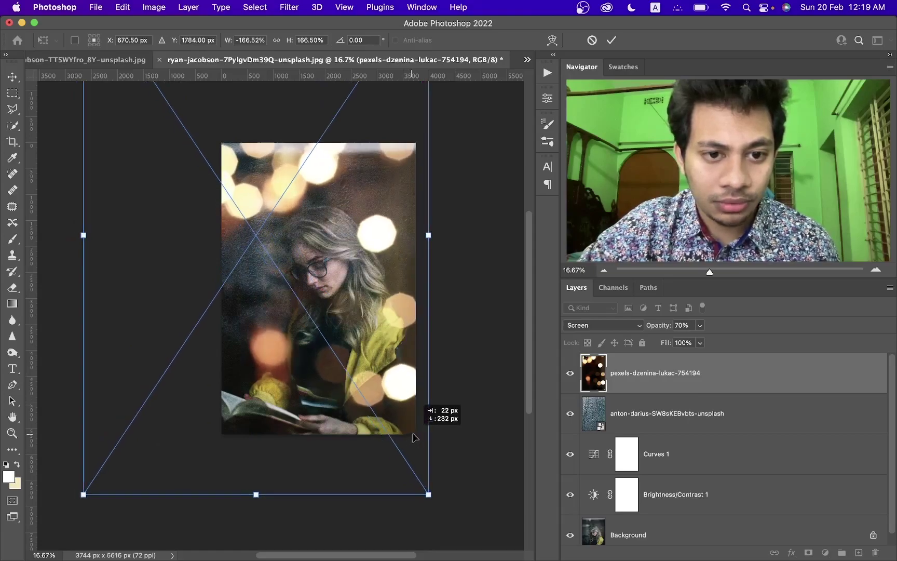
drag(415, 437, 415, 437)
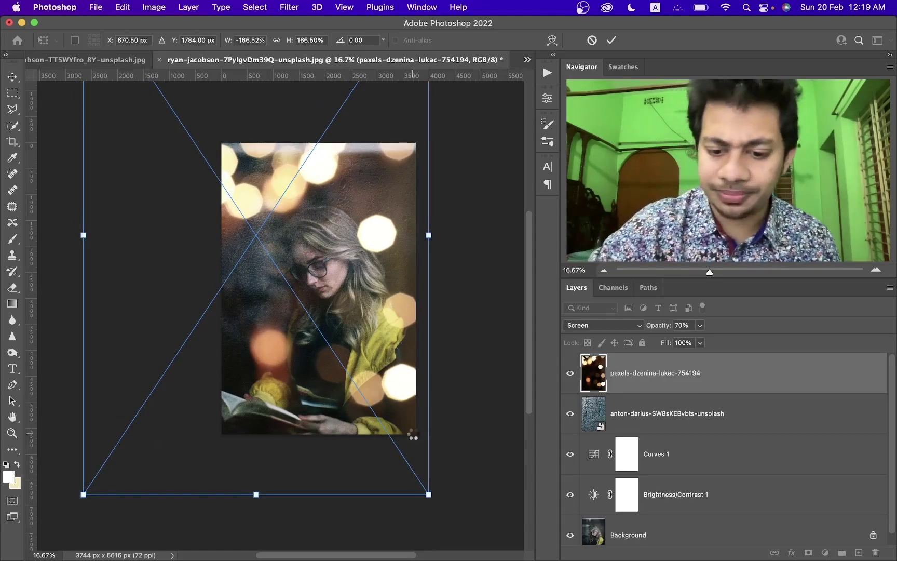
key(Return)
key(super+equal)
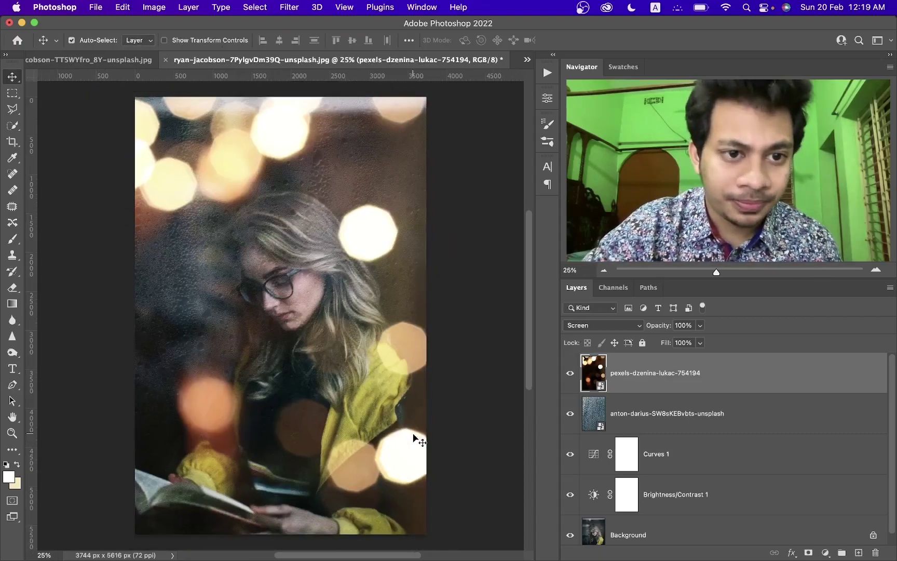
Step: Toggle the bokeh layer off and on to compare the portrait with and without the lights
click(570, 374)
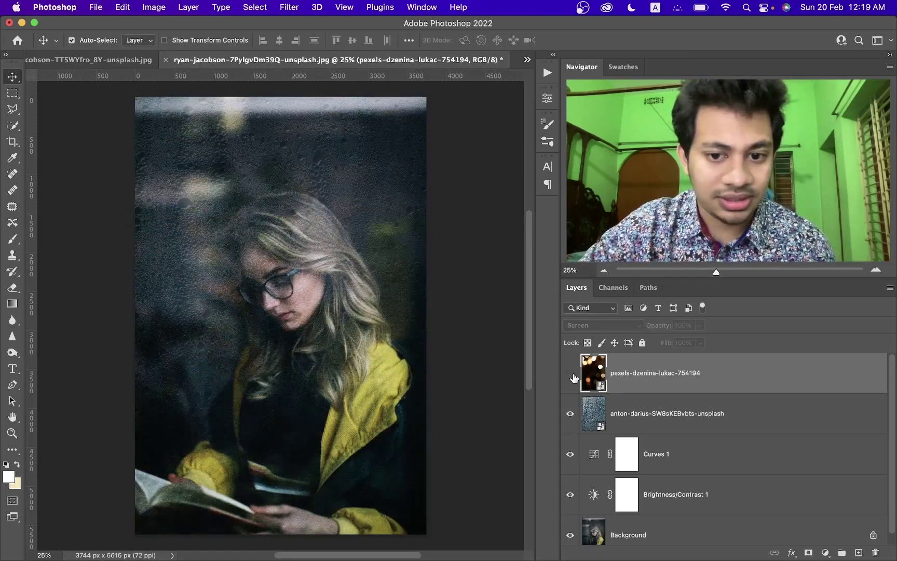
click(571, 373)
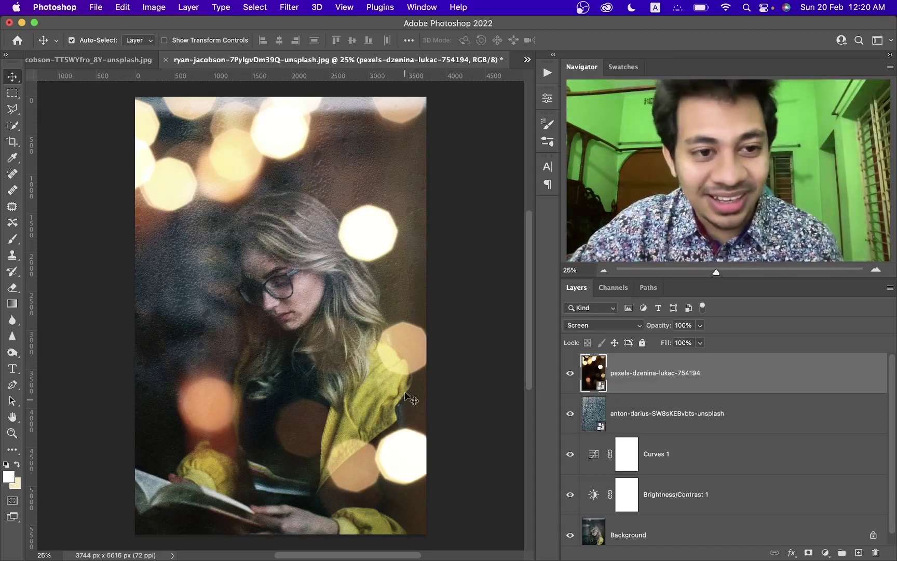
scroll(370, 306, down, 1)
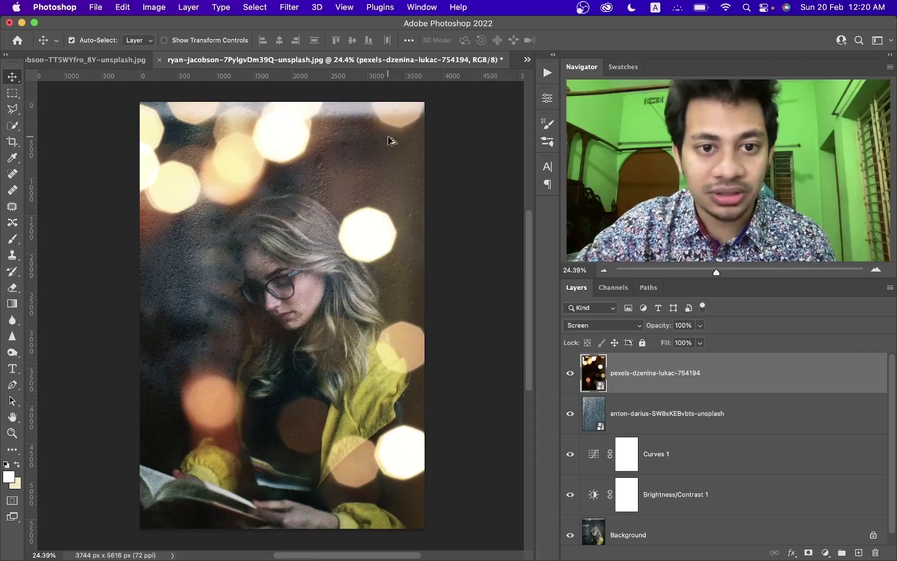
Step: Duplicate the bokeh layer, then move and rotate the copy to add lights on the left
drag(354, 177, 137, 325)
scroll(165, 324, down, 1)
scroll(166, 325, down, 2)
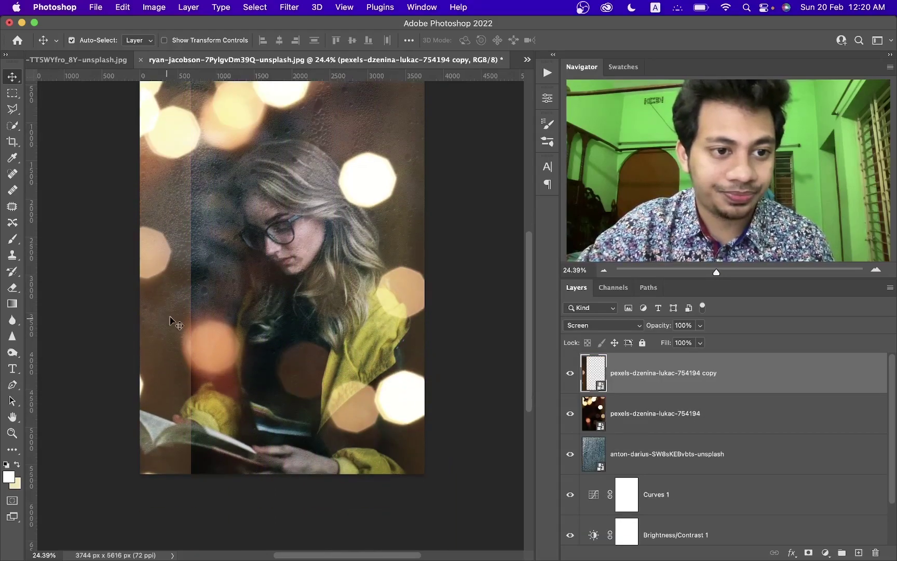
key(super+t)
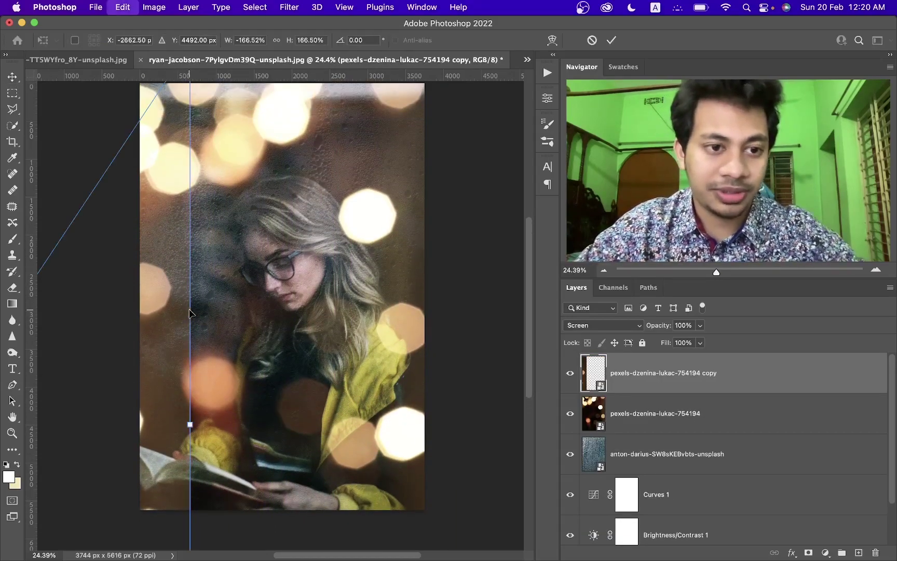
scroll(182, 325, down, 1)
drag(145, 306, 174, 376)
drag(321, 206, 229, 338)
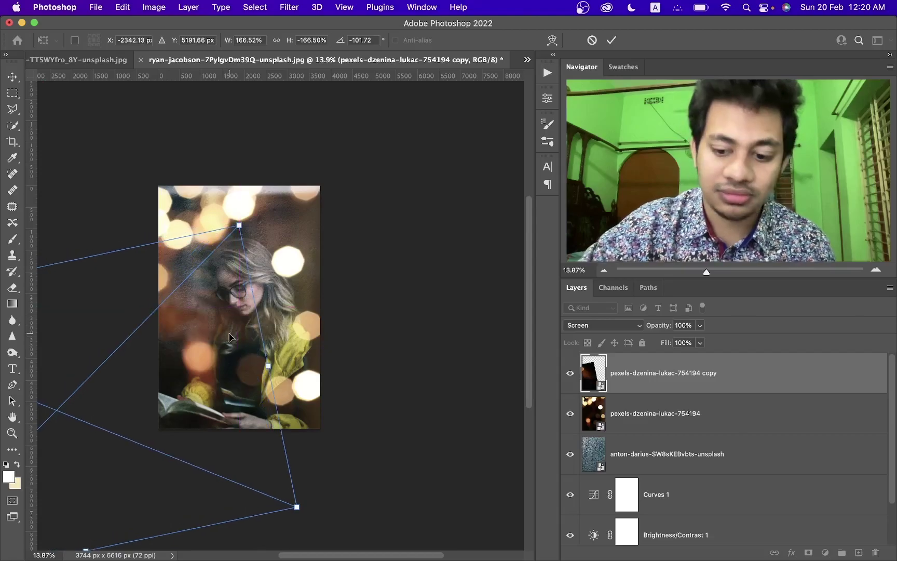
key(Return)
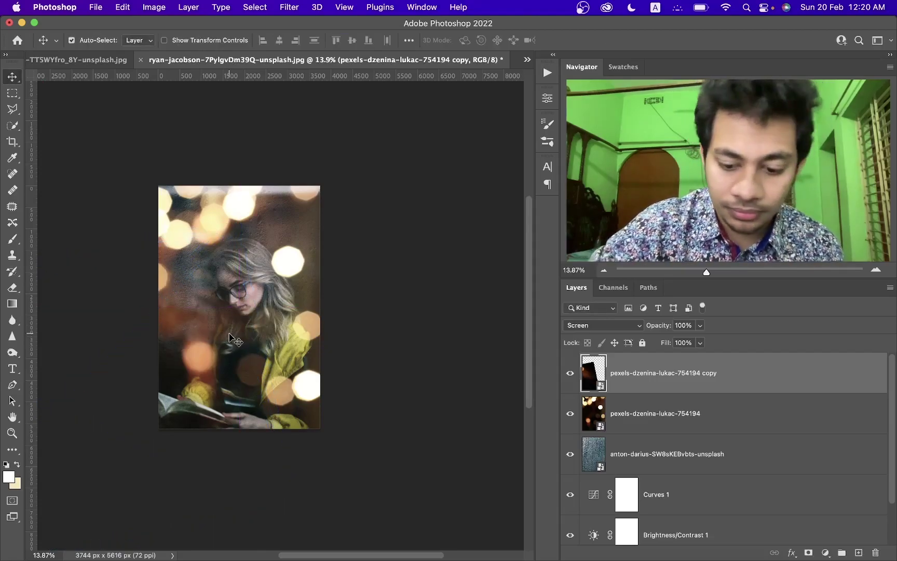
scroll(229, 337, up, 3)
Step: Compare the portrait with and without the top bokeh copy
key(super+minus)
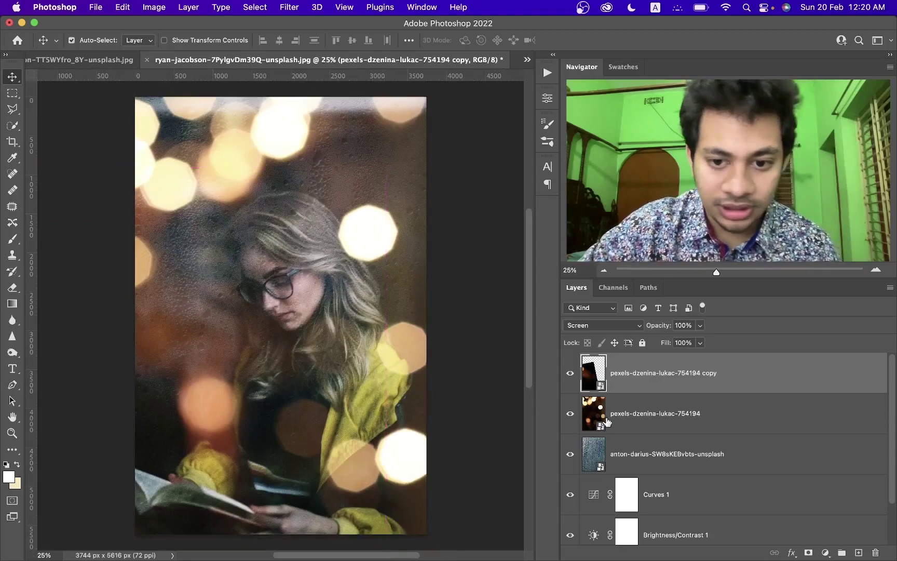
click(568, 372)
click(569, 372)
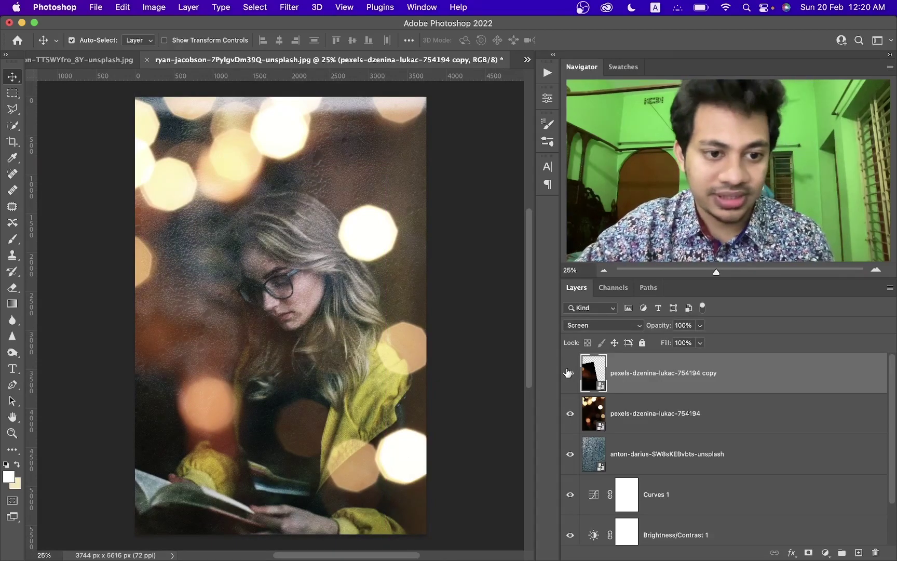
click(568, 372)
click(568, 372)
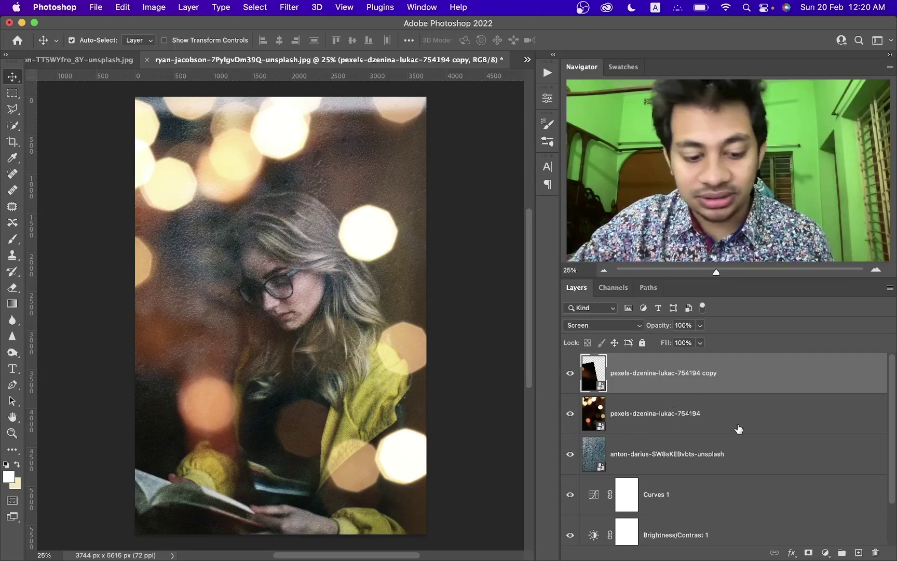
Step: Merge the original bokeh layer and its copy into one layer set to Screen
super+click(691, 413)
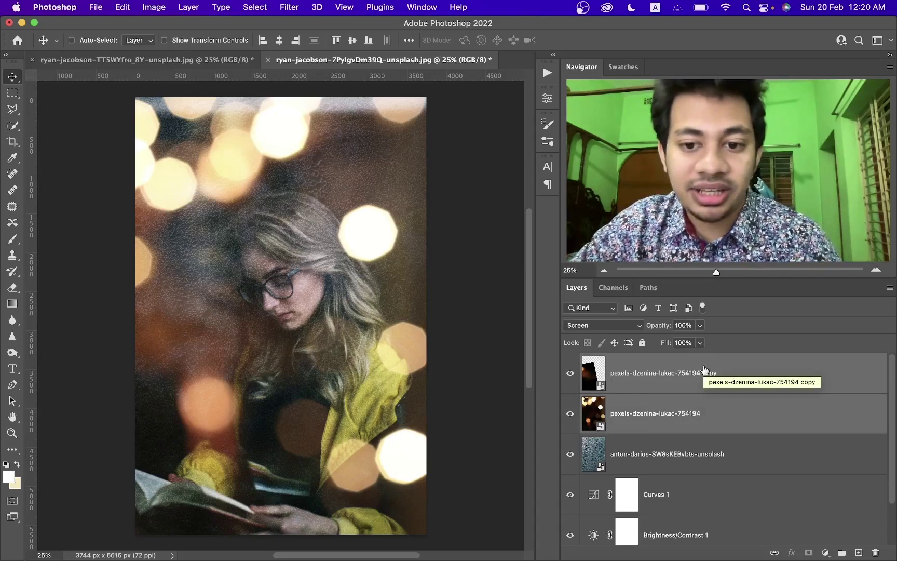
key(super+e)
click(617, 325)
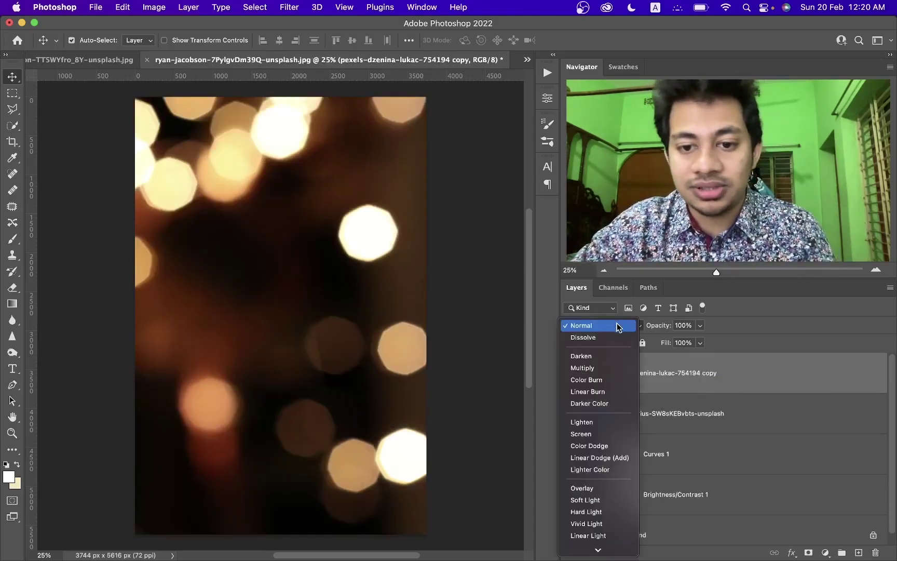
click(597, 433)
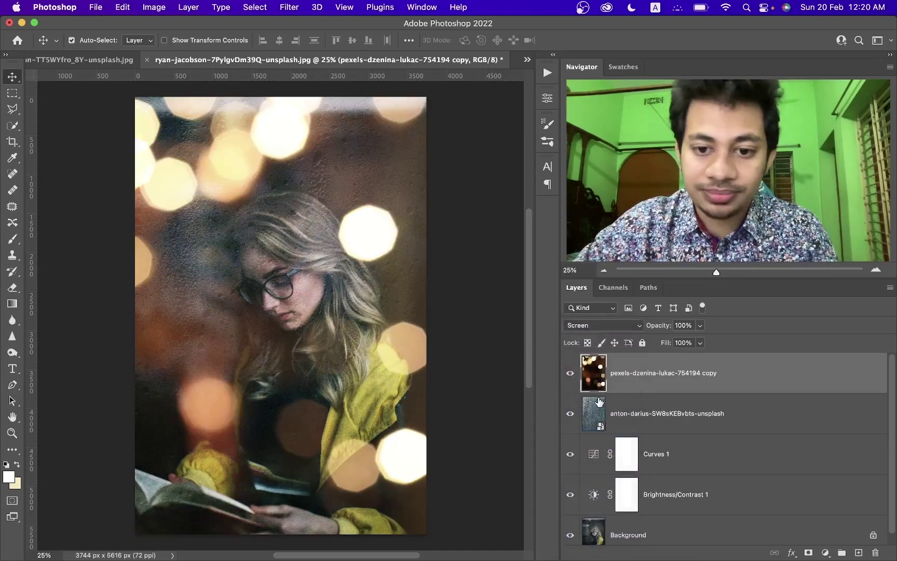
click(568, 375)
click(569, 374)
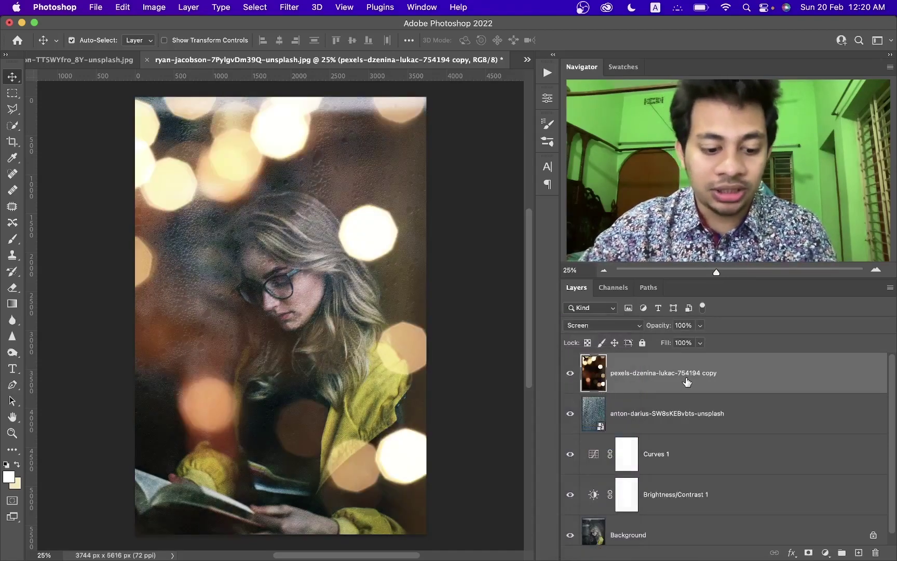
Step: Apply Levels to the merged bokeh layer with the black input raised to 5
key(super+l)
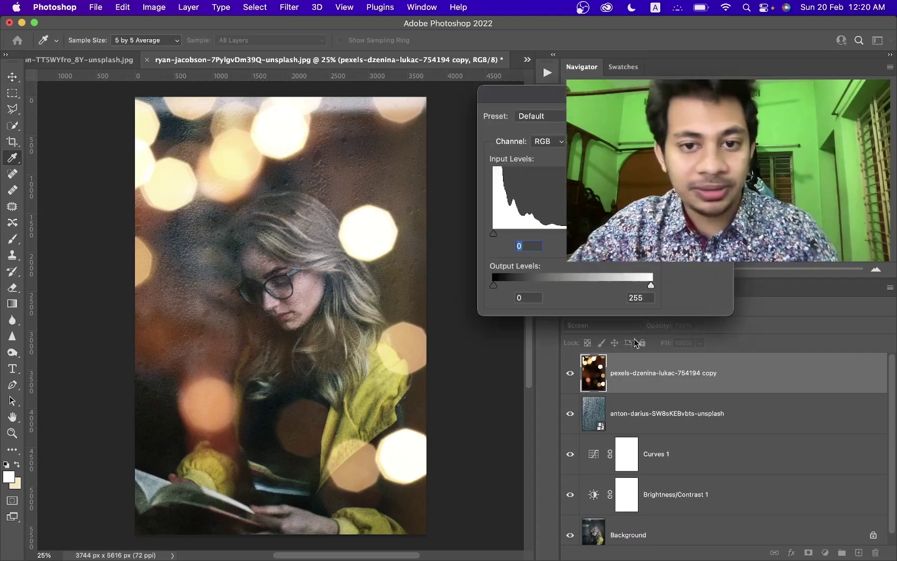
drag(545, 90, 348, 226)
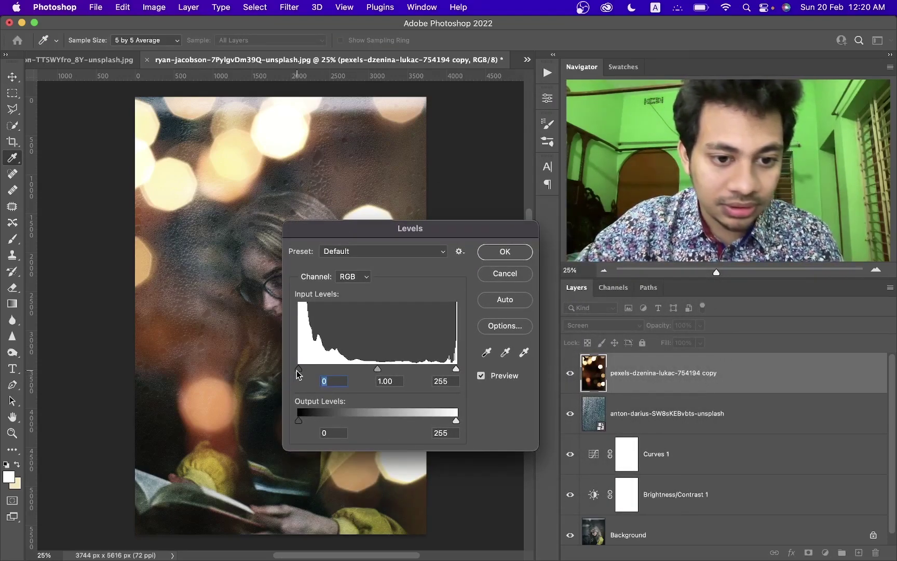
drag(296, 370, 304, 374)
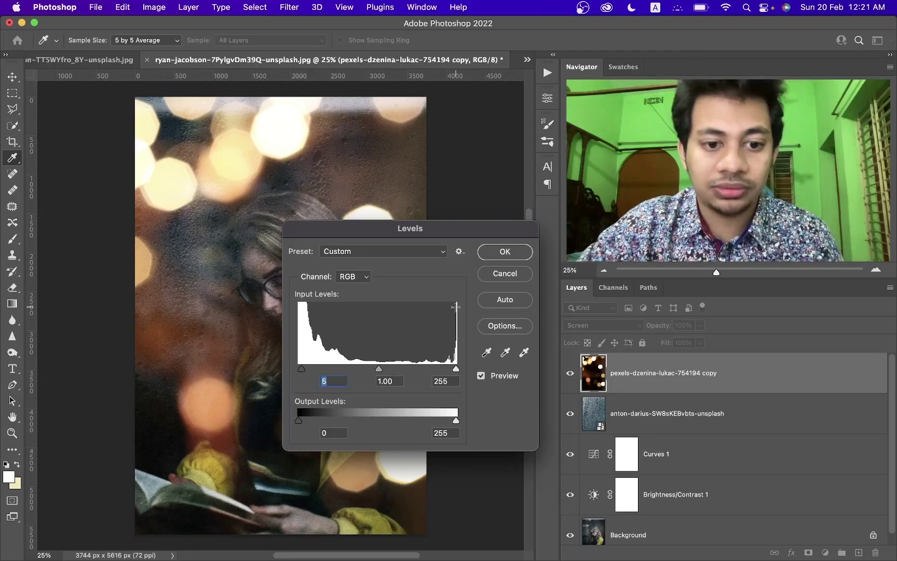
click(527, 252)
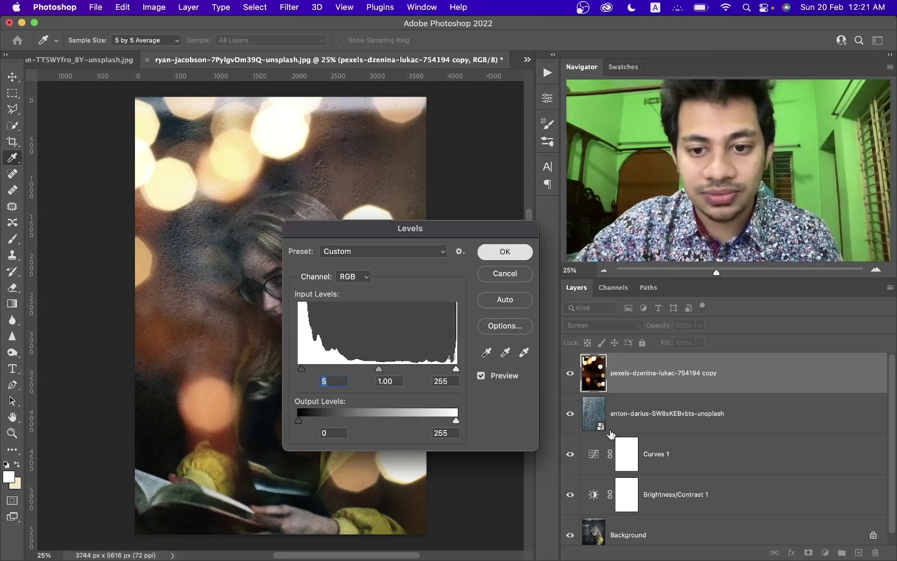
Step: Toggle the bokeh layer off and on to compare the Levels result
click(571, 376)
click(571, 376)
click(571, 376)
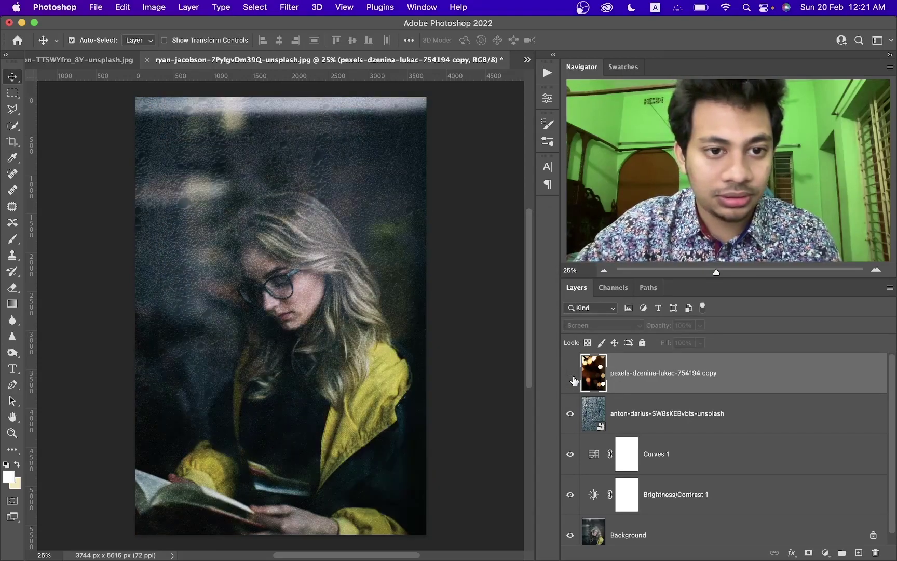
click(571, 374)
click(571, 377)
click(571, 376)
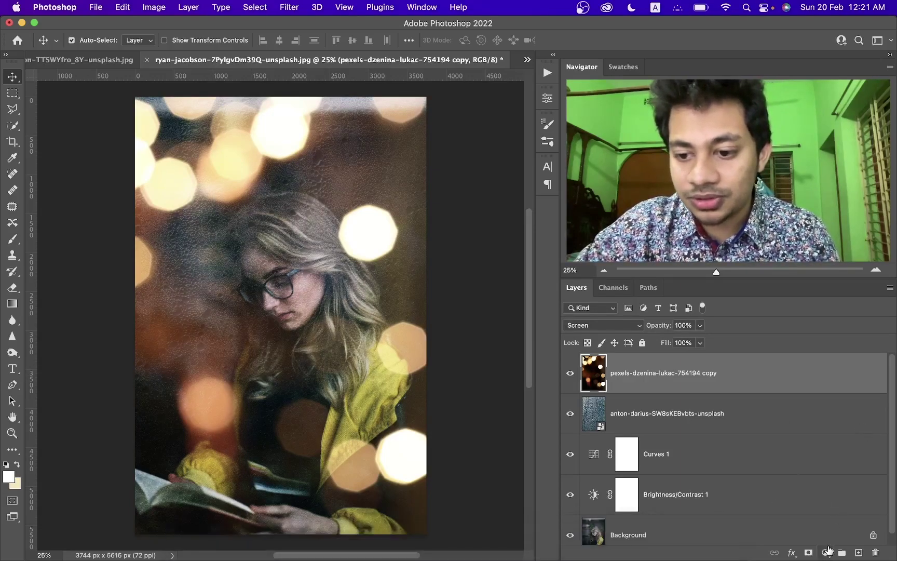
Step: Add a Curves 2 layer with black output 16 and points at 65/64 and 152/154, then toggle it to compare
click(826, 551)
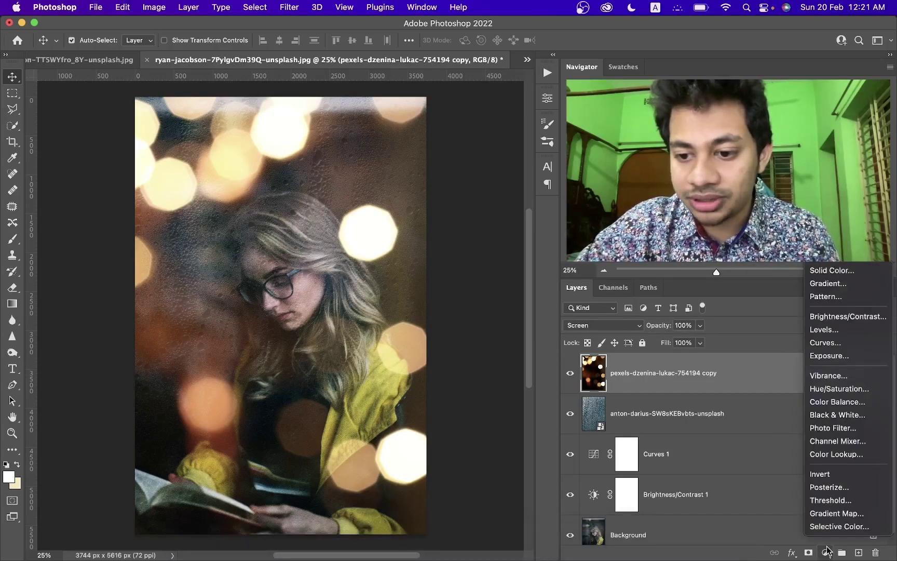
click(829, 344)
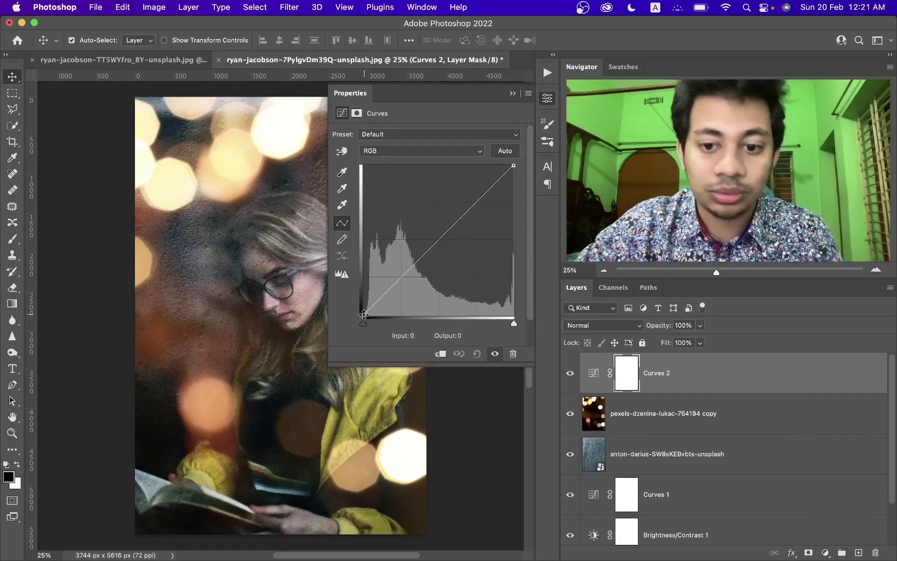
drag(364, 314, 364, 307)
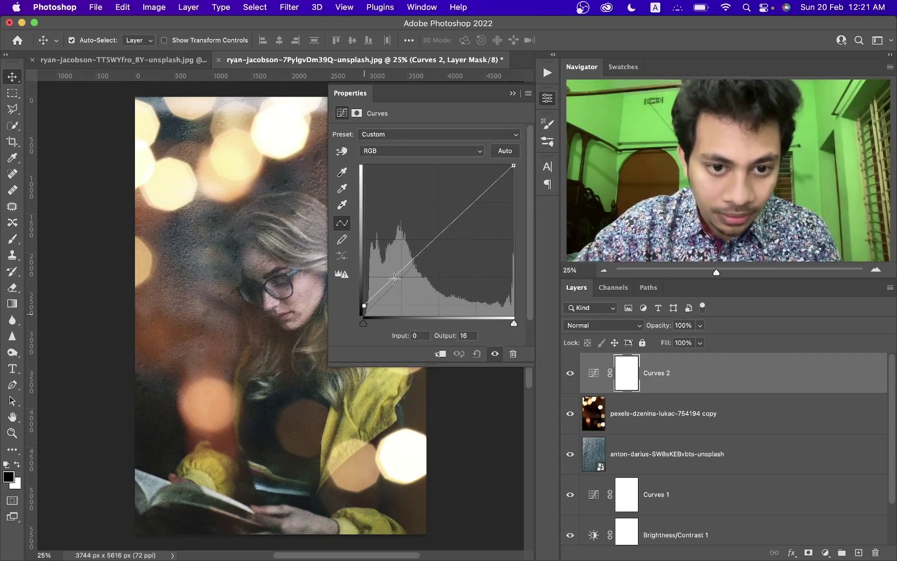
drag(394, 278, 402, 278)
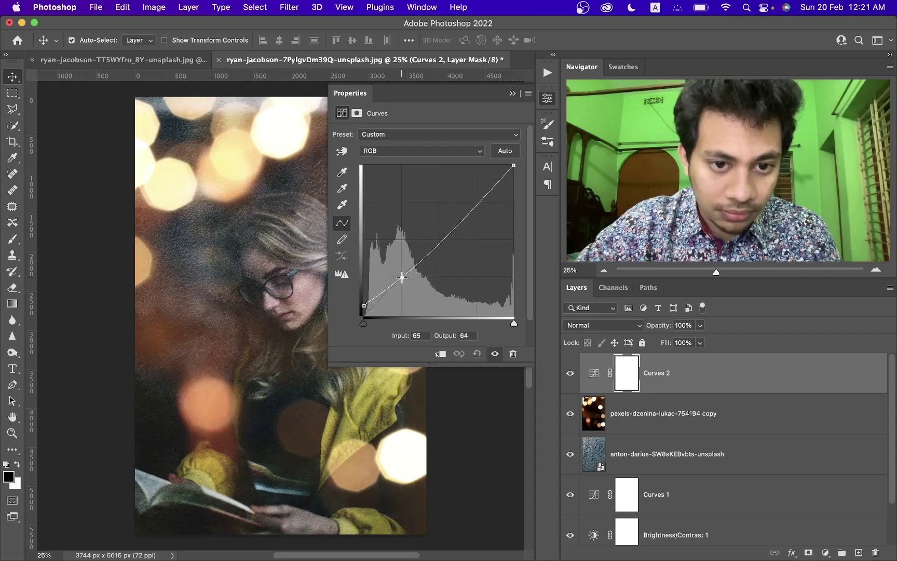
click(453, 224)
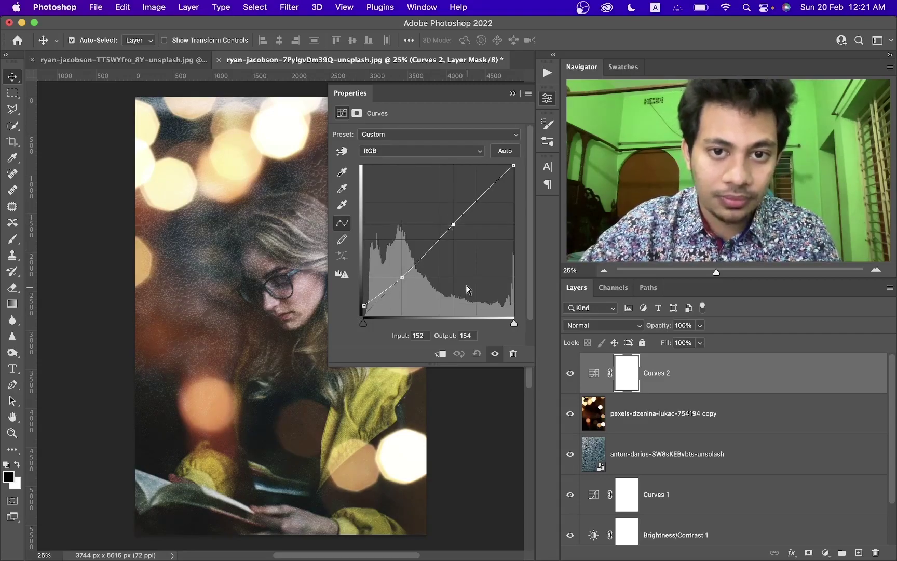
click(543, 98)
click(570, 374)
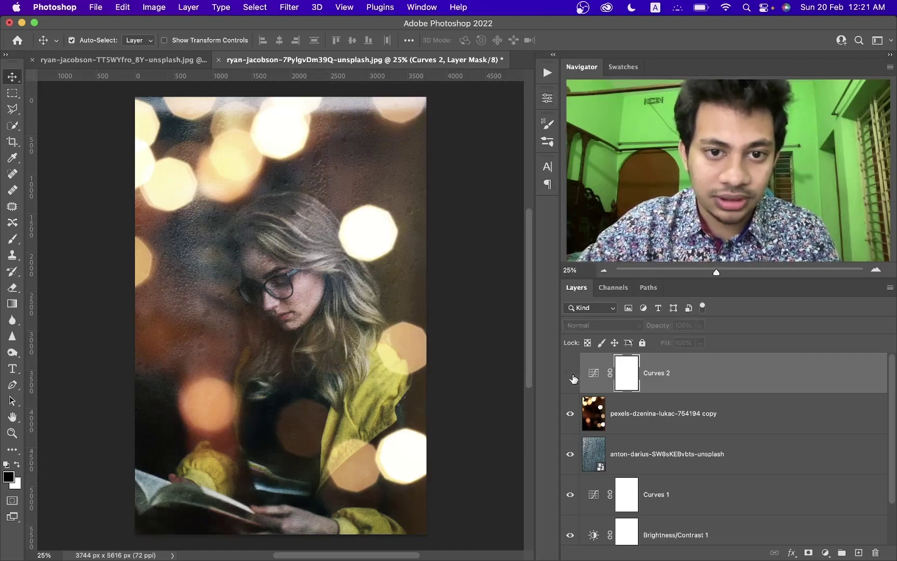
click(571, 375)
click(571, 375)
click(571, 374)
click(570, 374)
click(570, 374)
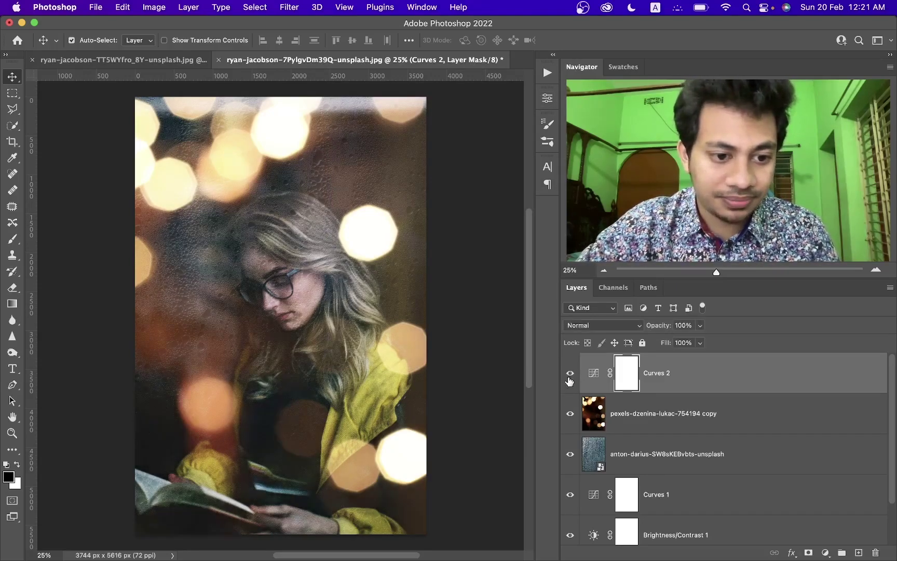
click(569, 377)
click(569, 377)
click(569, 377)
click(570, 377)
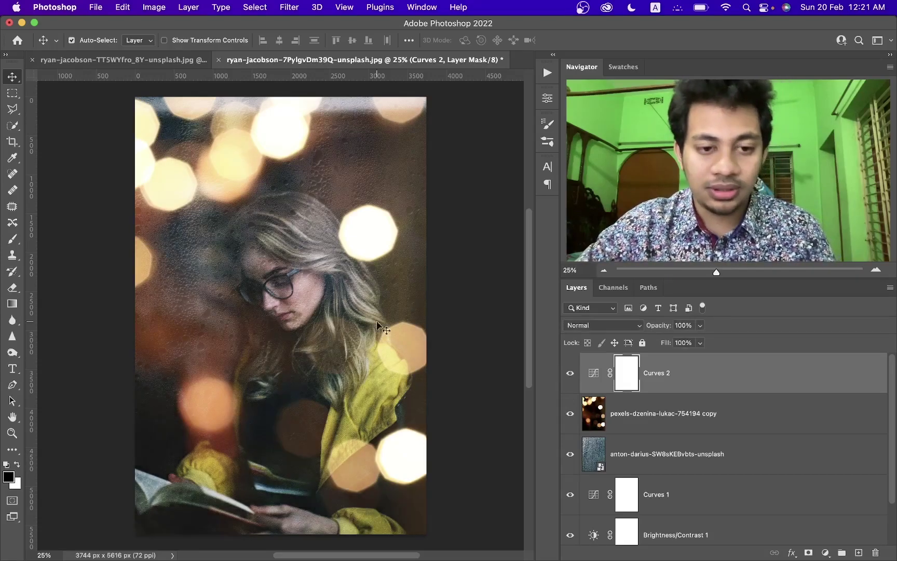
scroll(430, 370, down, 1)
scroll(597, 493, down, 2)
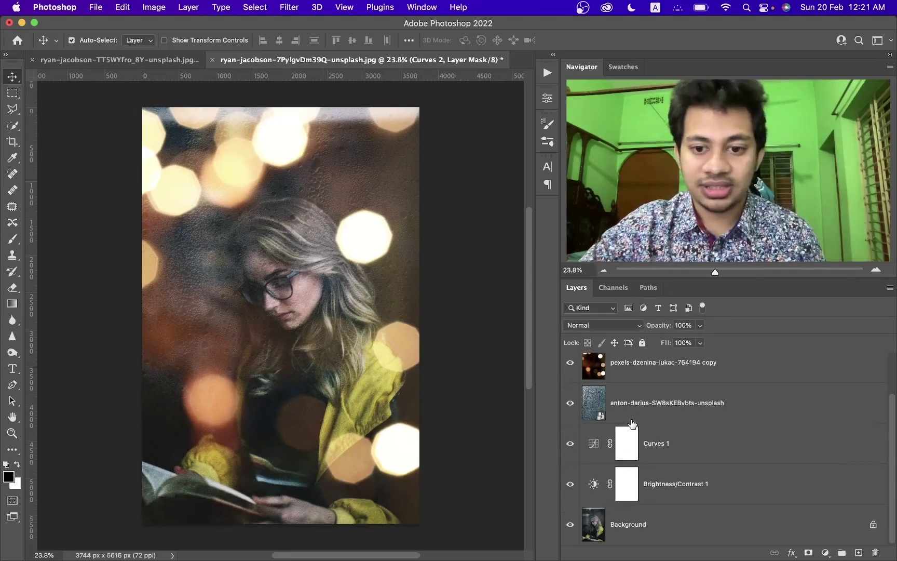
alt+click(569, 526)
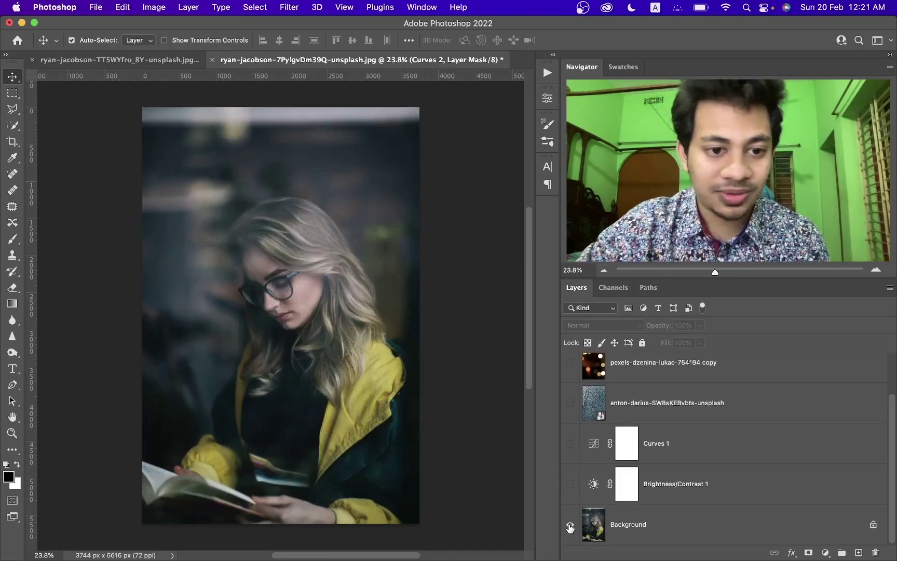
alt+click(570, 527)
alt+click(570, 527)
alt+click(570, 526)
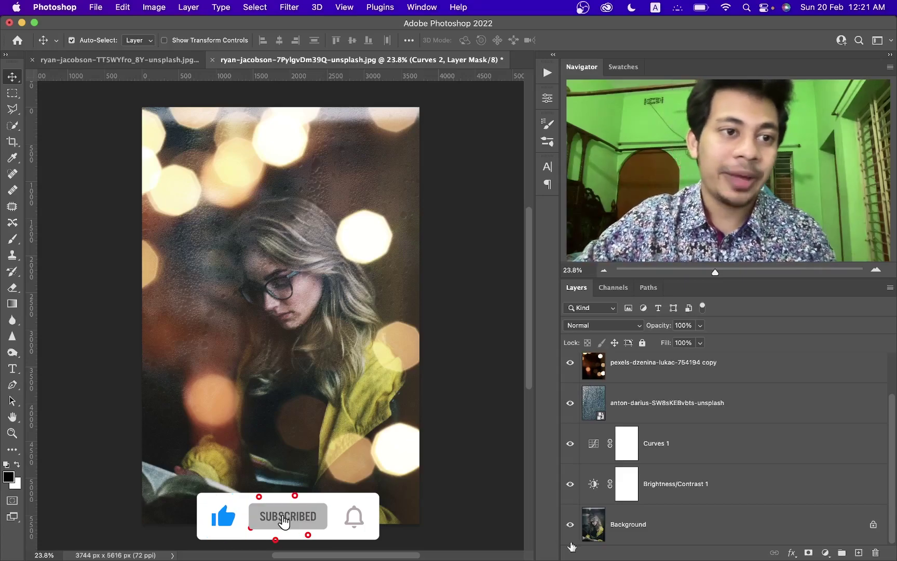
click(141, 60)
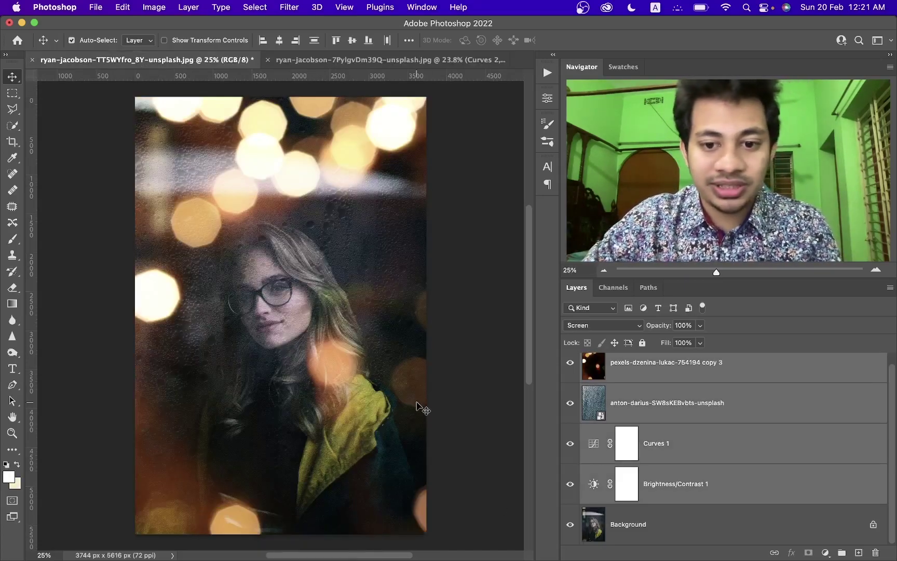
alt+click(570, 527)
alt+click(573, 533)
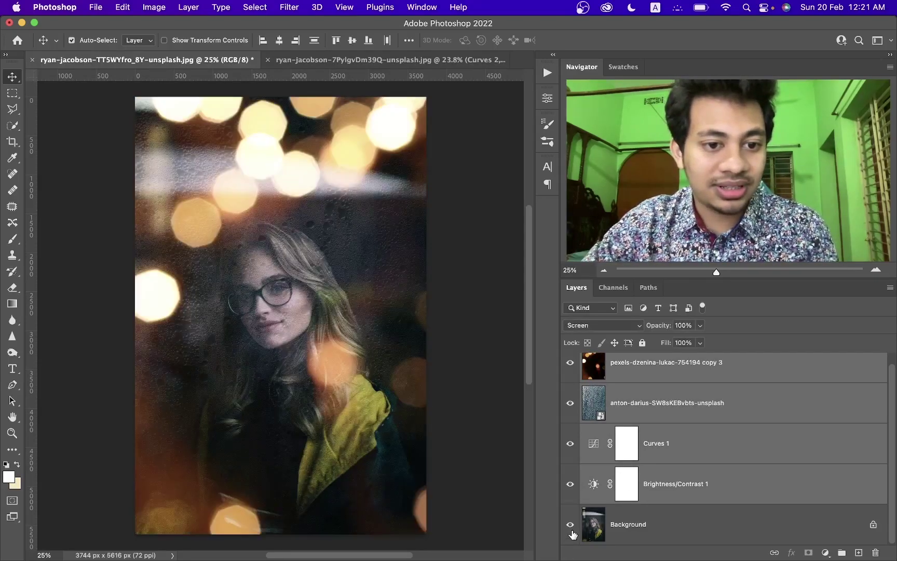
alt+click(572, 534)
alt+click(572, 533)
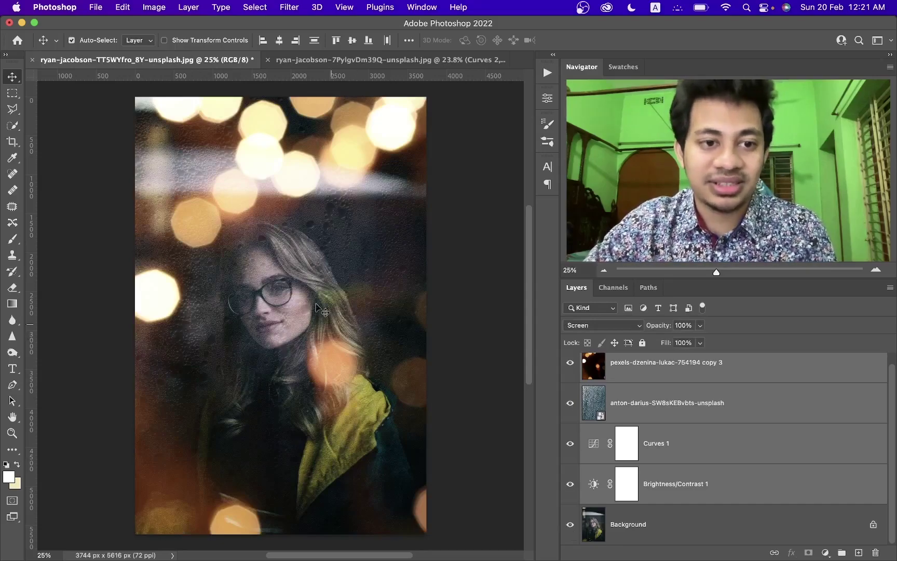
click(334, 61)
scroll(579, 451, down, 2)
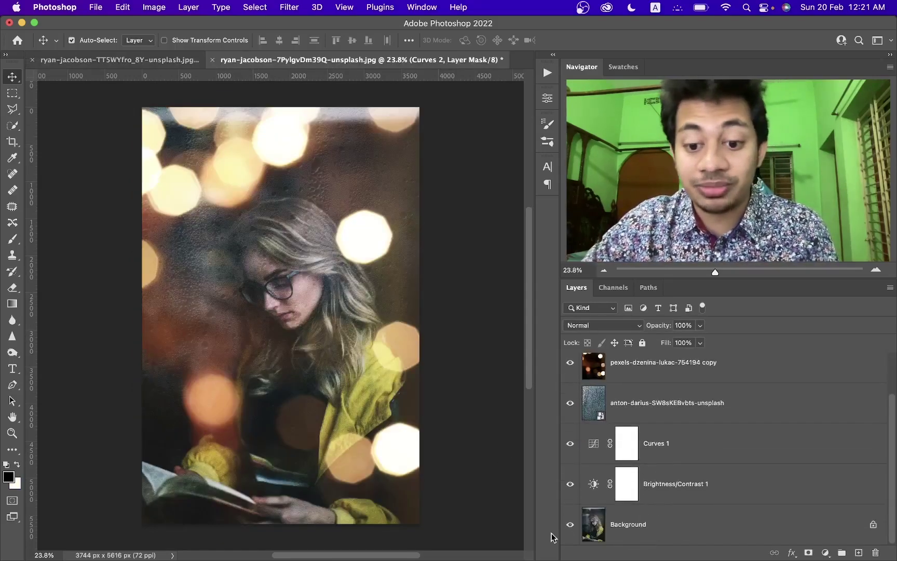
alt+click(570, 525)
alt+click(570, 524)
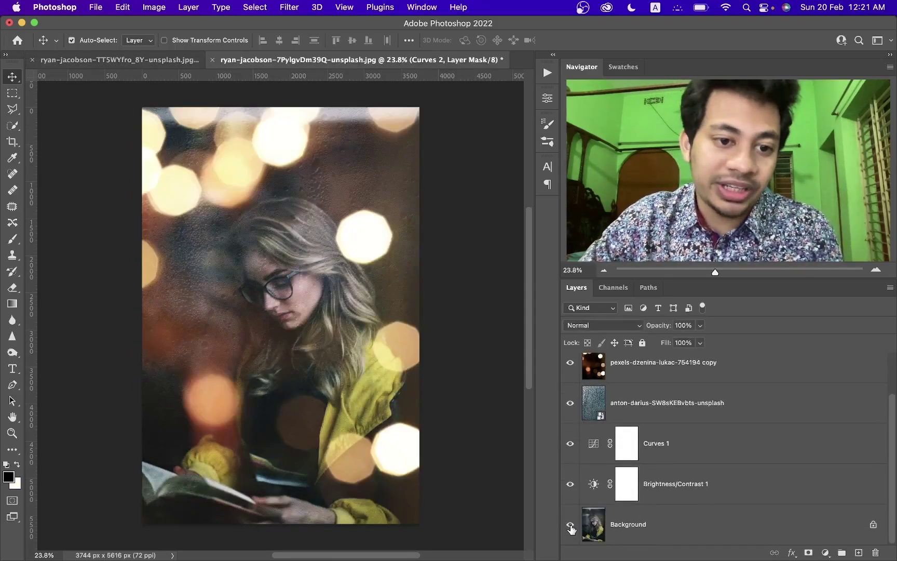
alt+click(570, 525)
alt+click(570, 525)
alt+click(570, 525)
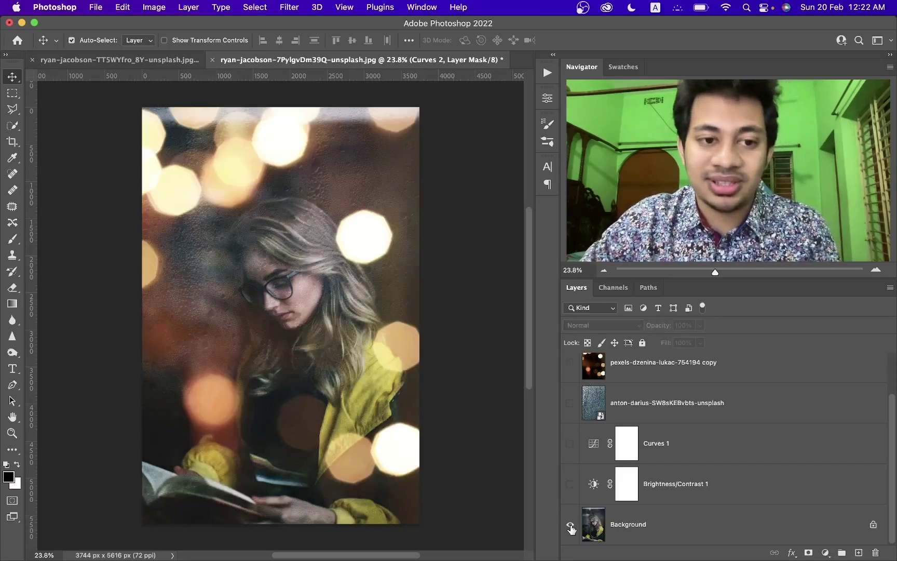
alt+click(570, 525)
alt+click(570, 525)
alt+click(570, 525)
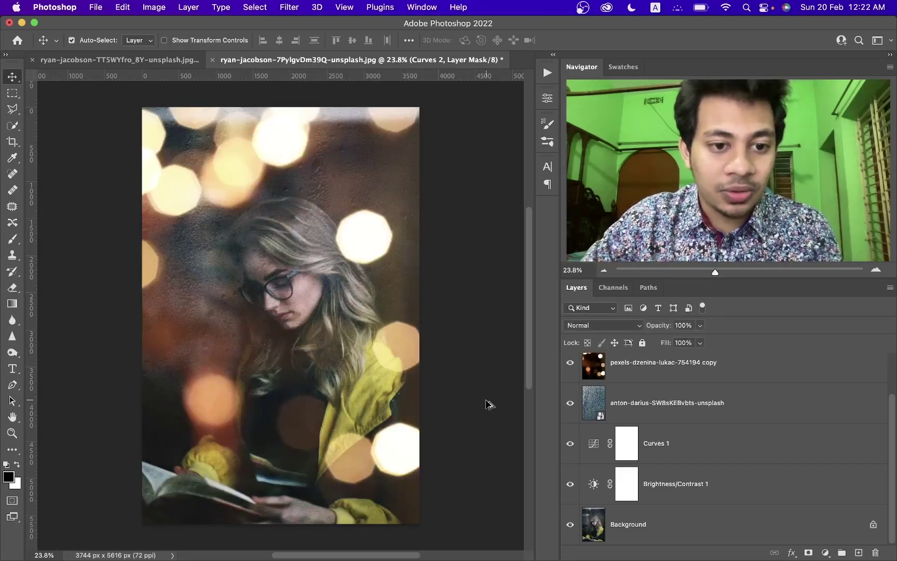